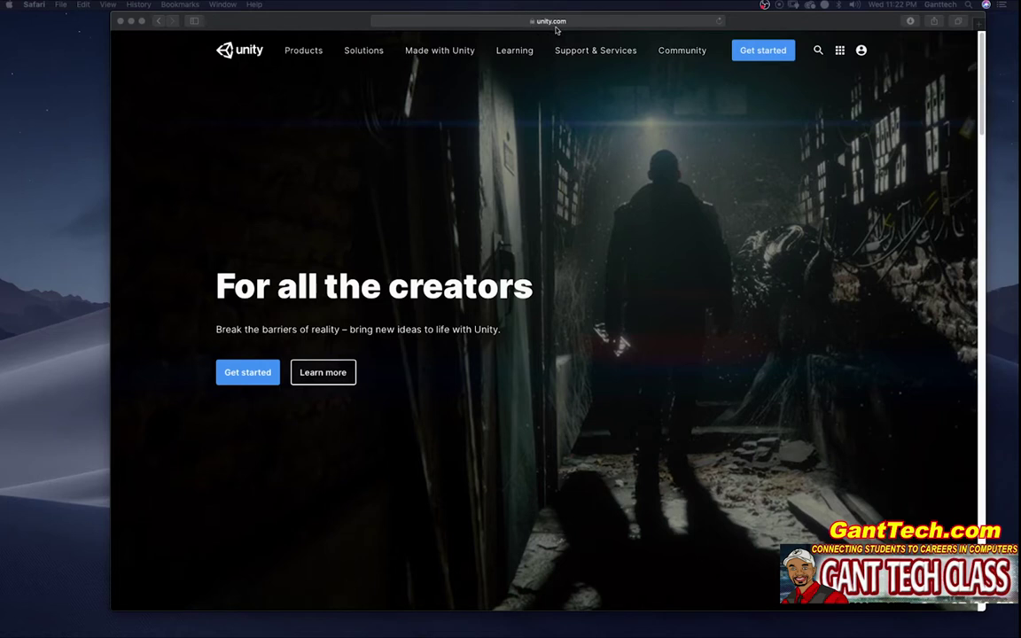
Step: From Unity's plans, choose the free Personal plan under the Individual tab
left_click(768, 53)
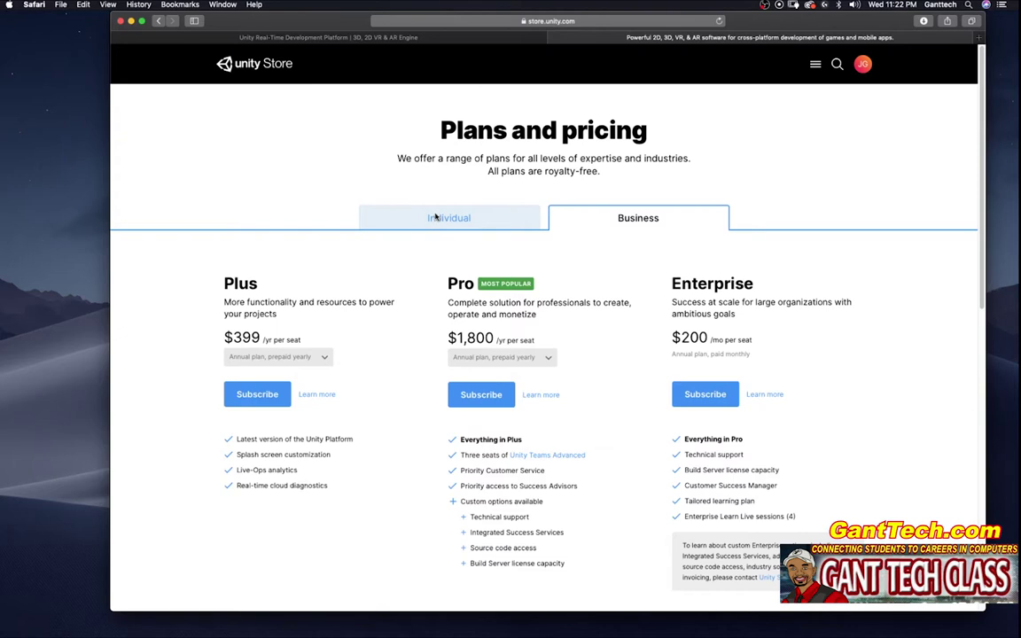
left_click(394, 217)
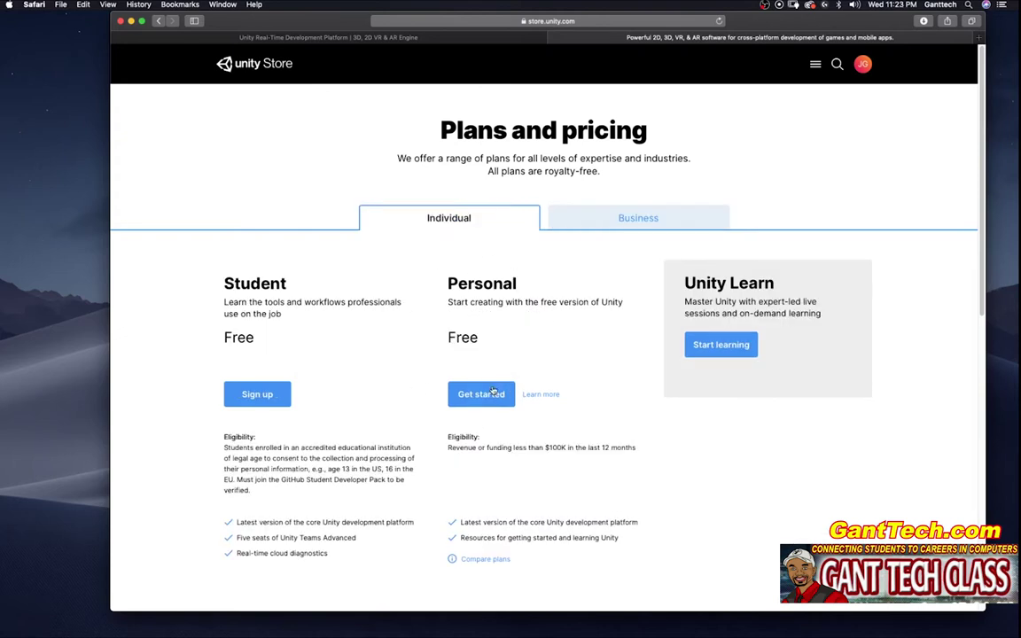
left_click(481, 393)
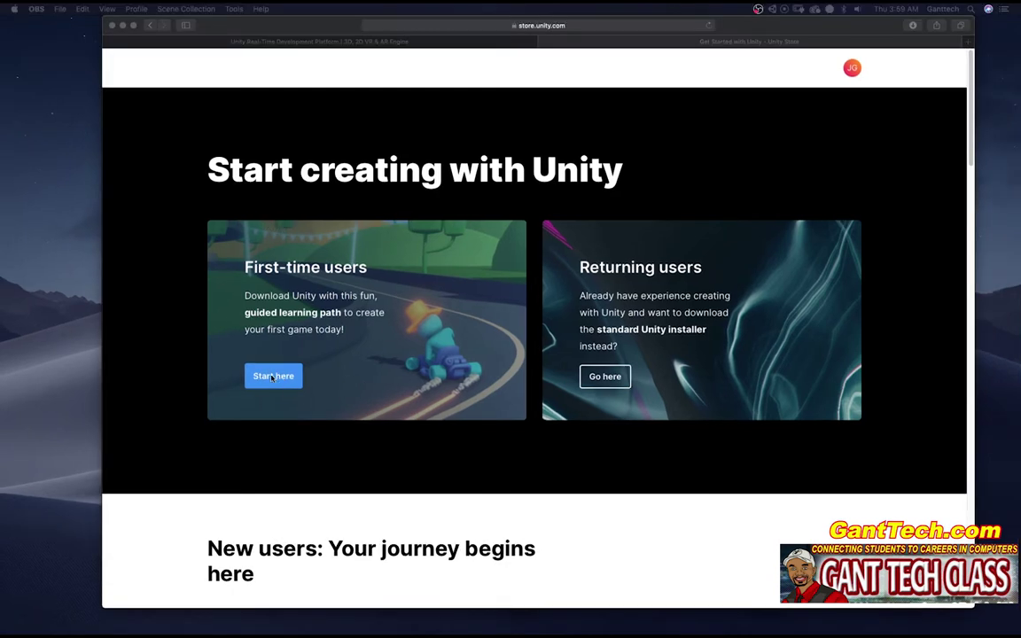
Step: Download UnityHubSetup.dmg for first-time users into Downloads, replacing the existing copy
left_click(273, 376)
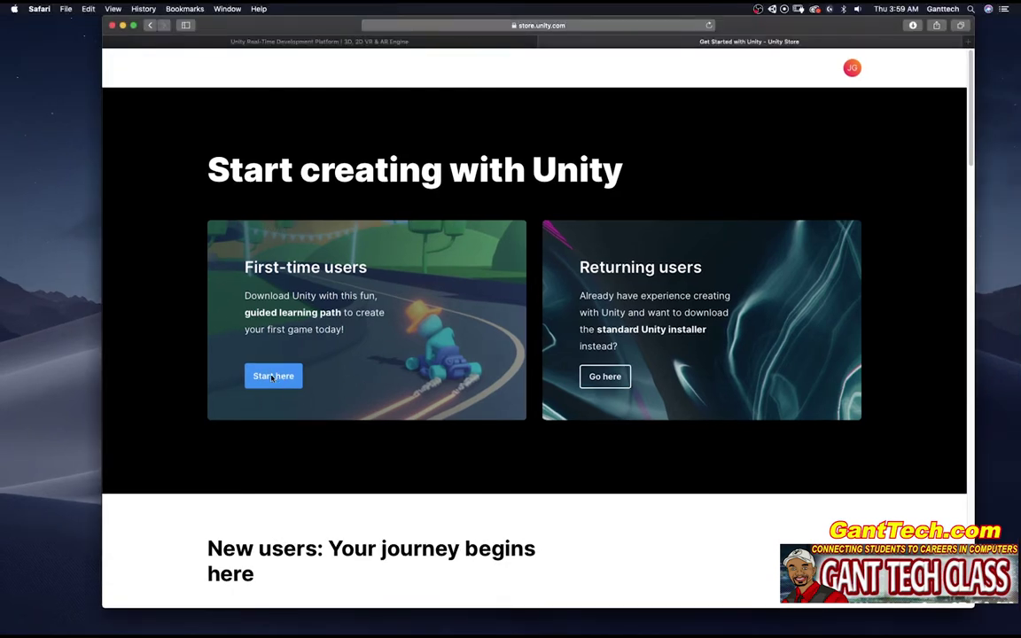
left_click(509, 480)
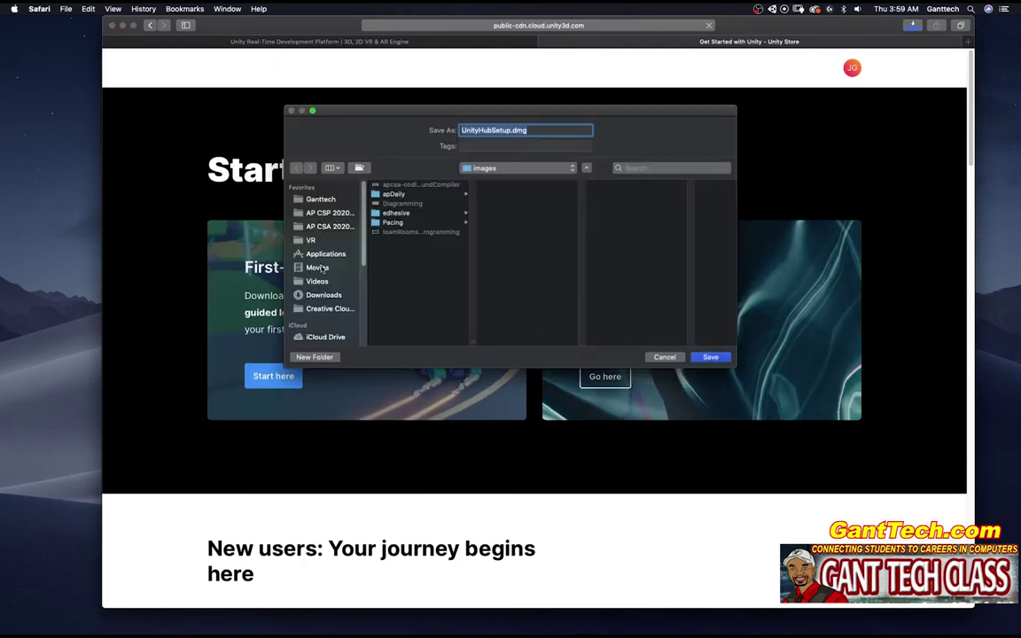
left_click(319, 295)
key("Return")
left_click(585, 177)
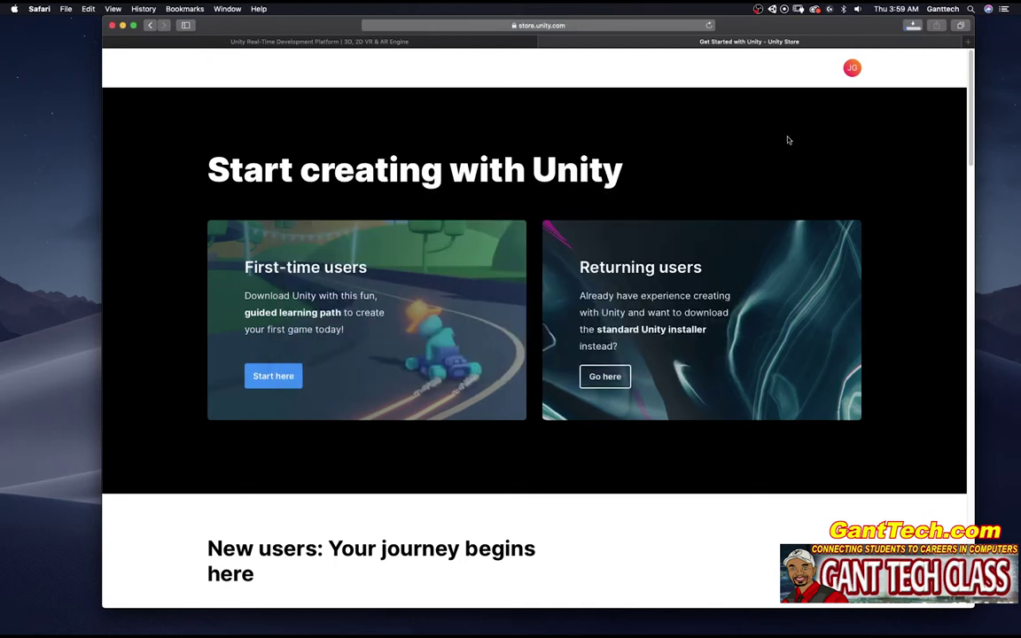
Step: Open UnityHubSetup.dmg, accept the licence, and copy Unity Hub into Applications
left_click(913, 25)
double_click(875, 70)
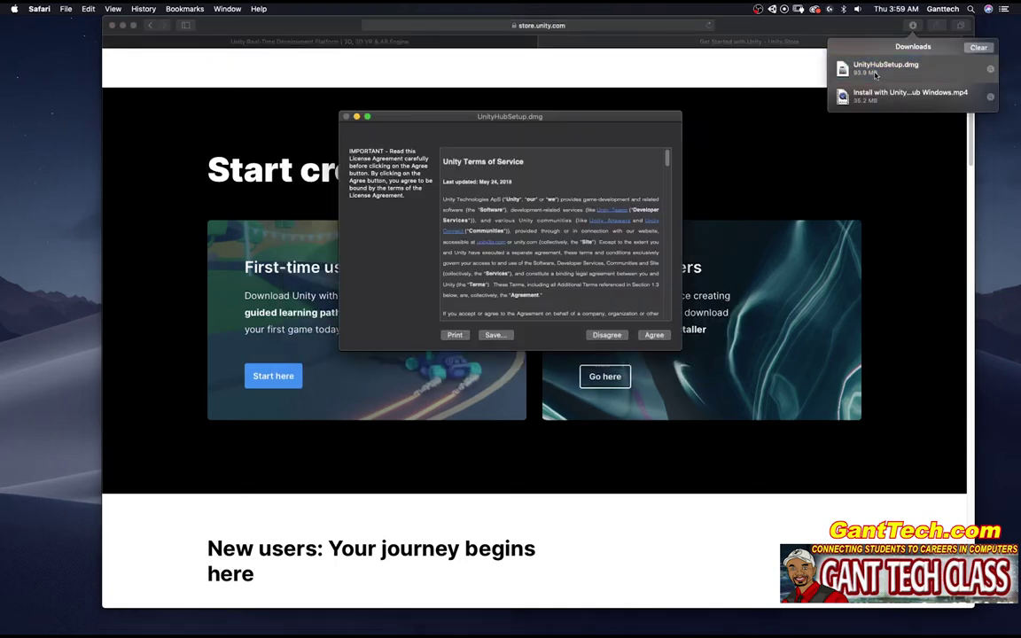
left_click(655, 334)
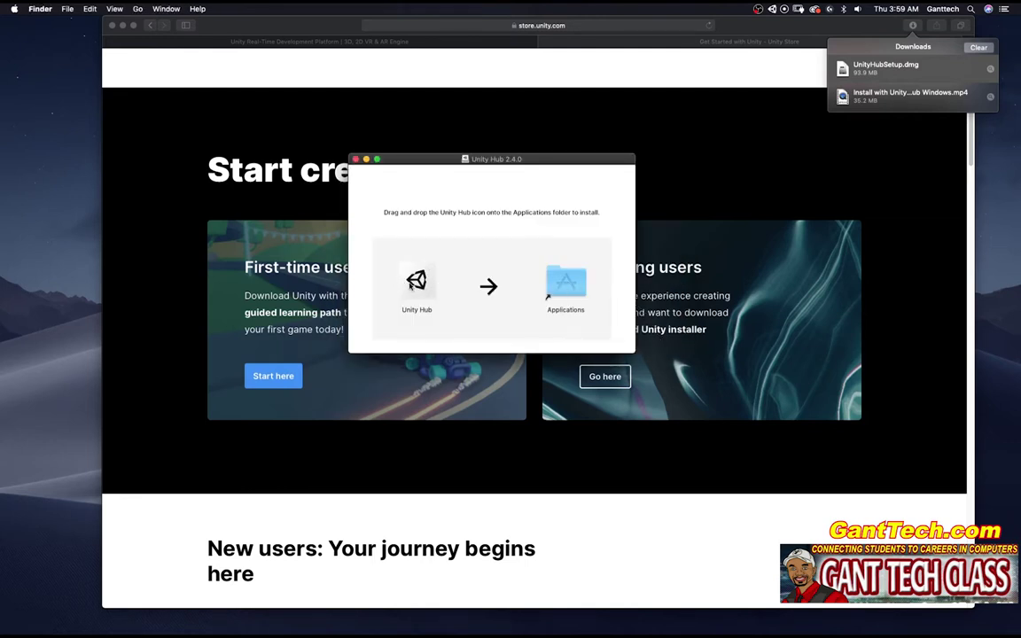
left_click_drag(417, 280, 566, 282)
left_click(355, 159)
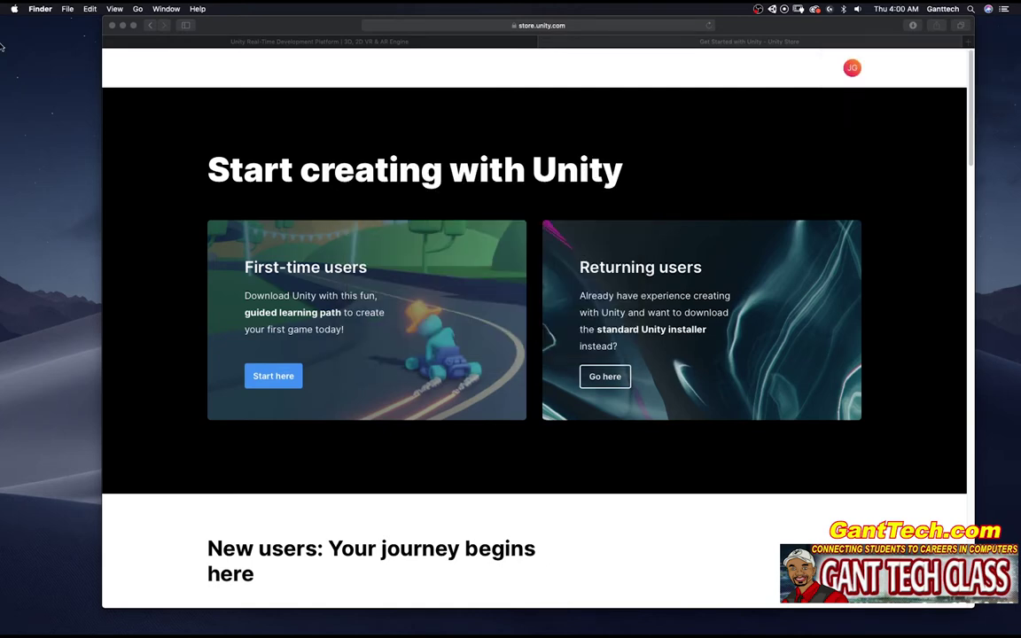
Step: Launch Unity Hub, install Unity 2019.4 in the default location, and sign in with the Unity ID password
mouse_move(4, 44)
left_click(13, 83)
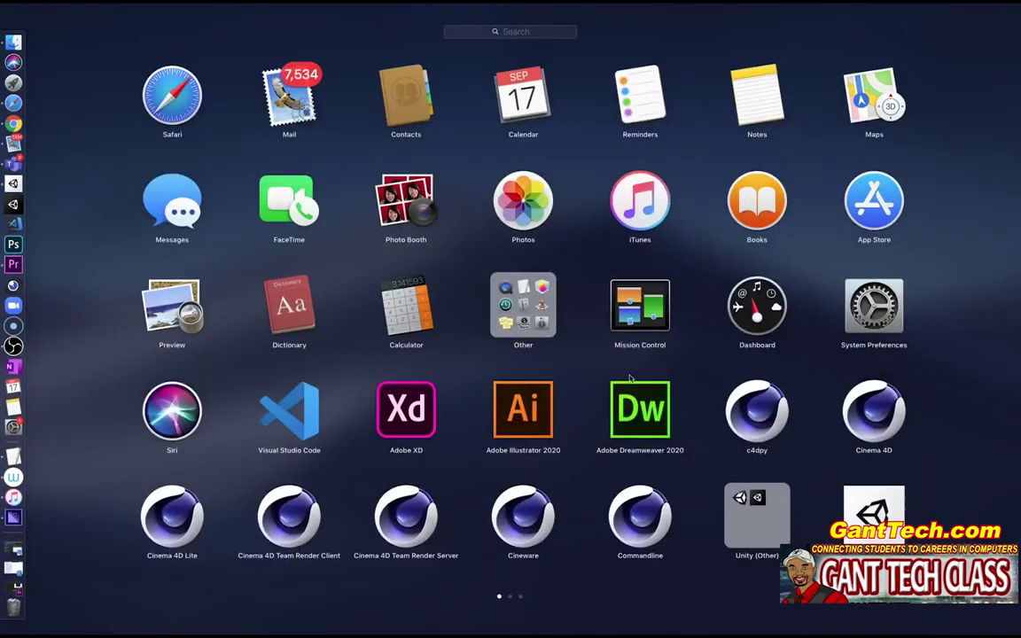
left_click(874, 509)
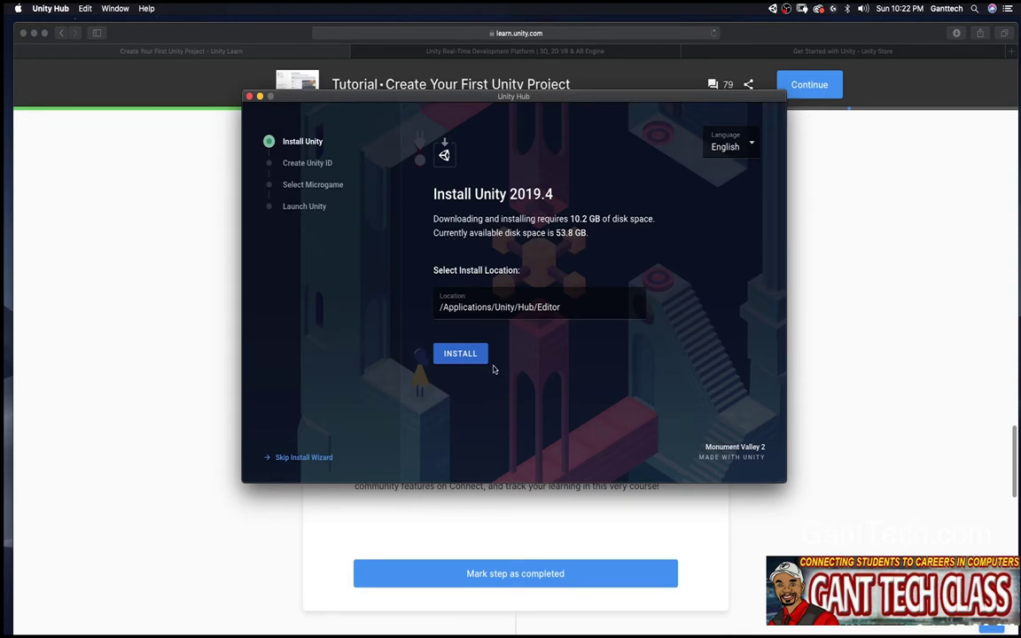
left_click(465, 358)
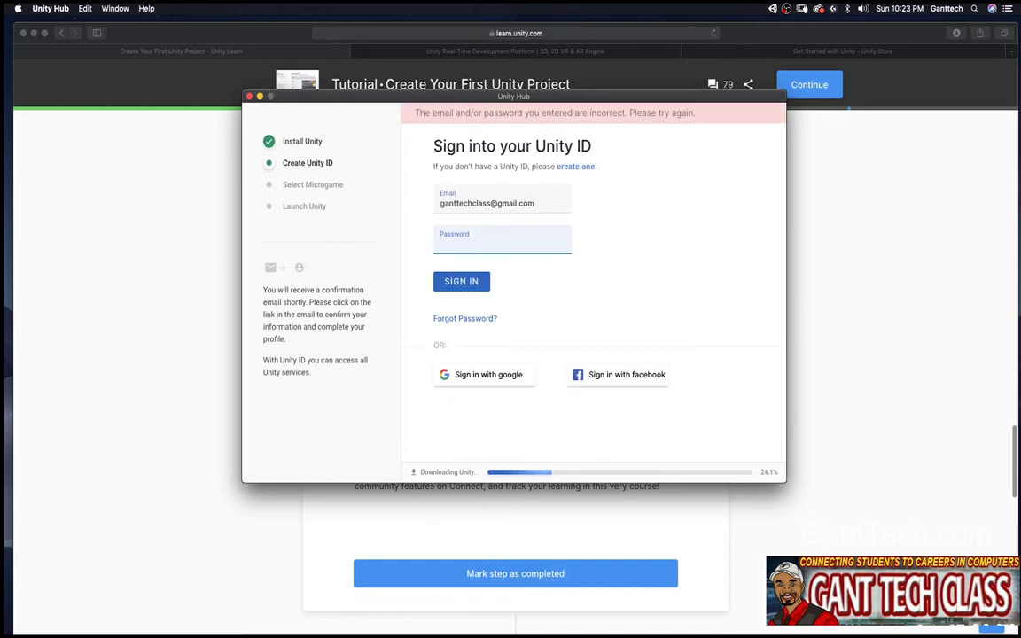
type("•••••")
key("Return")
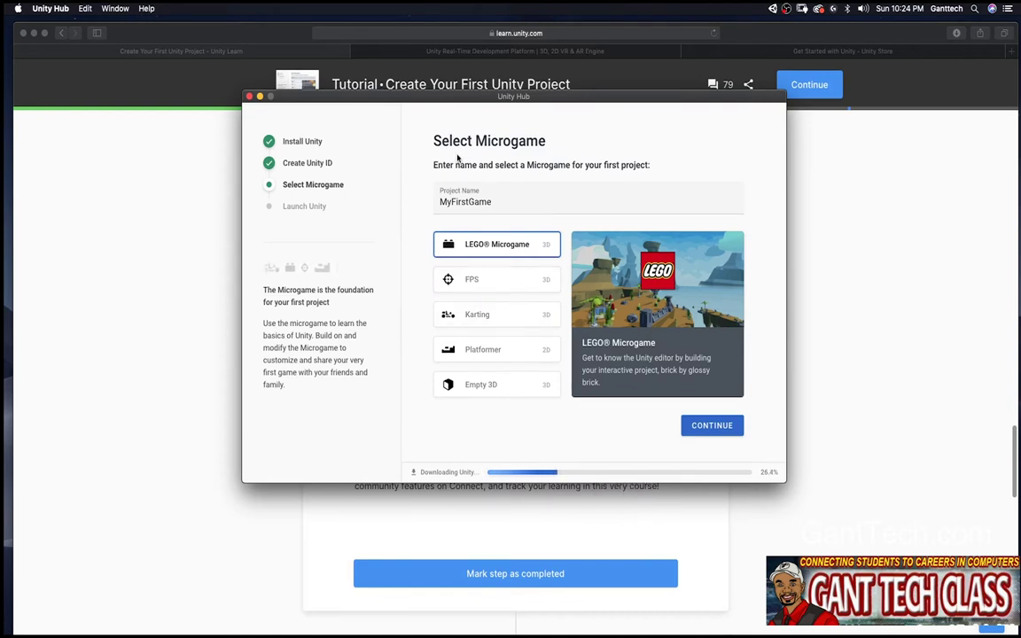
double_click(490, 202)
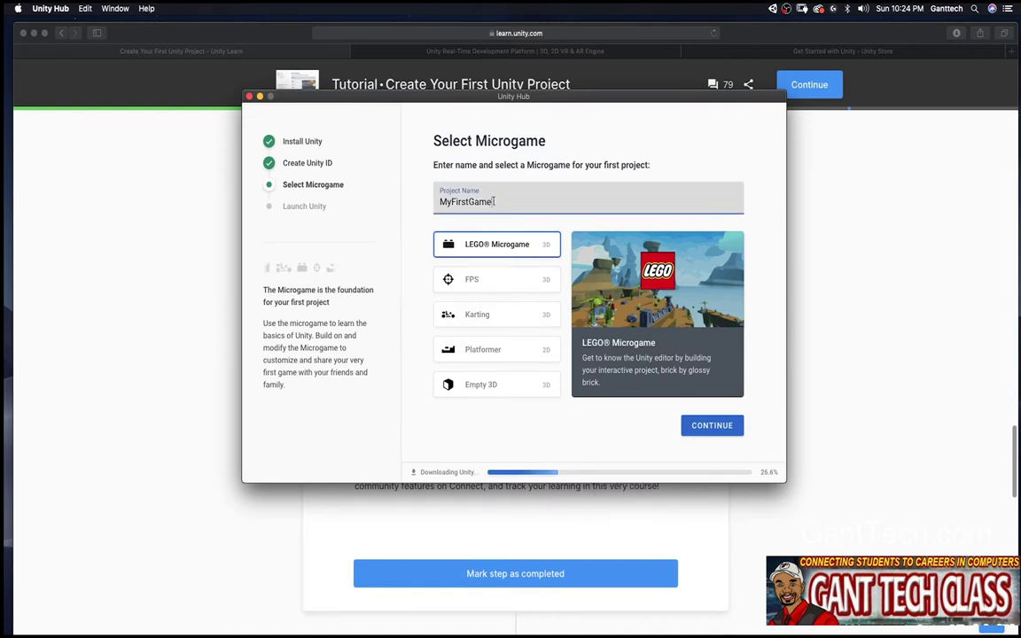
left_click(472, 282)
left_click(479, 317)
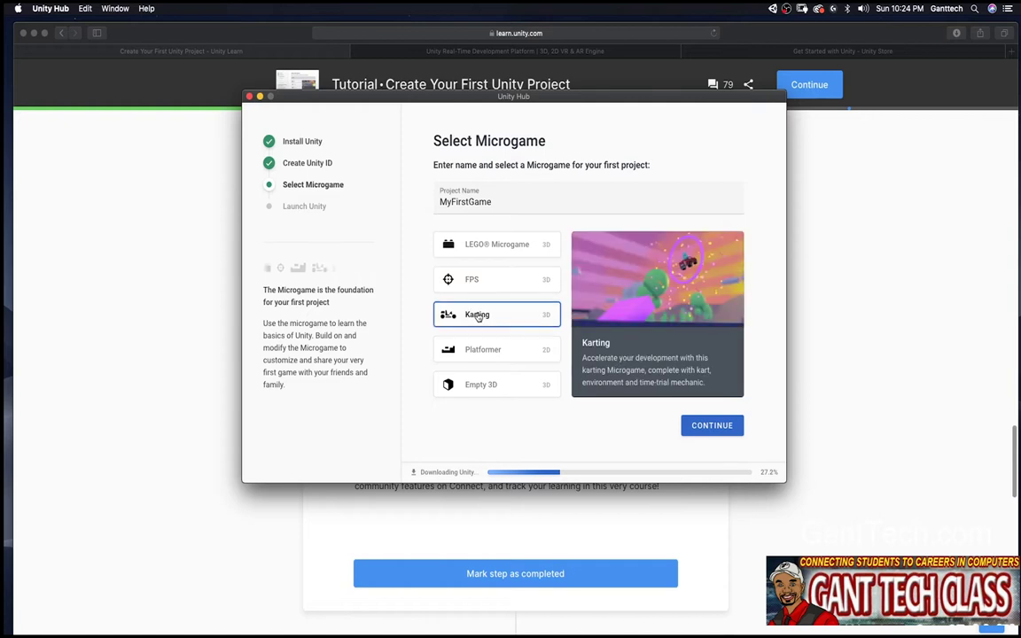
left_click(498, 350)
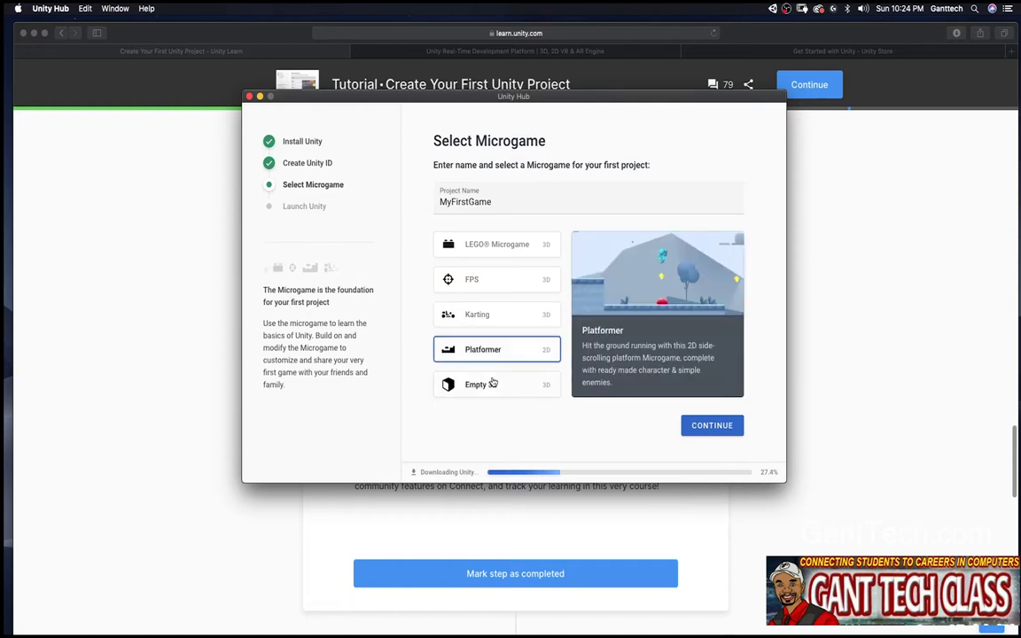
left_click(485, 386)
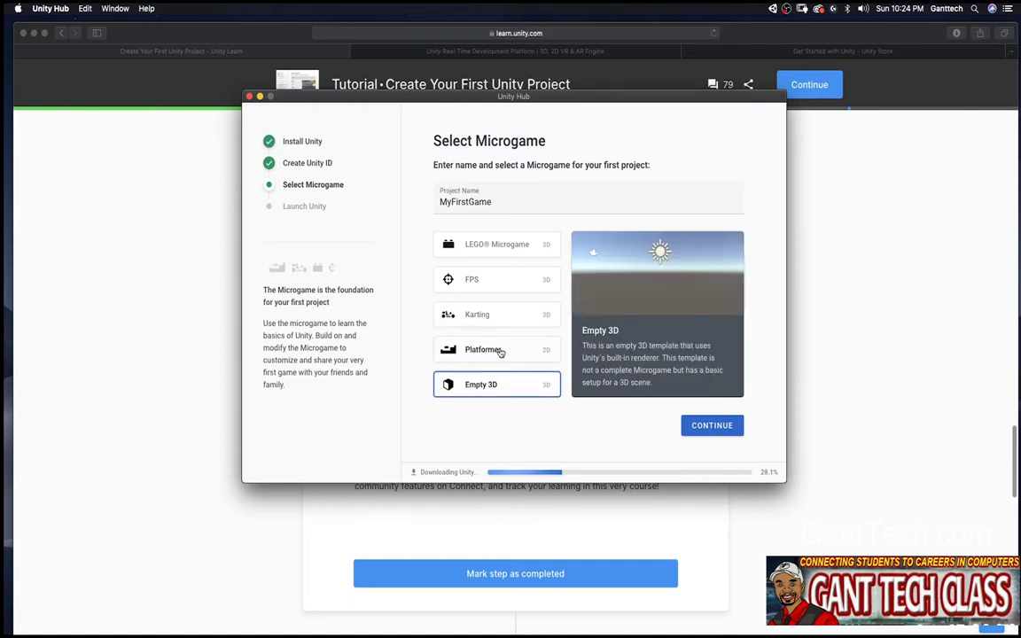
left_click(515, 248)
left_click(514, 249)
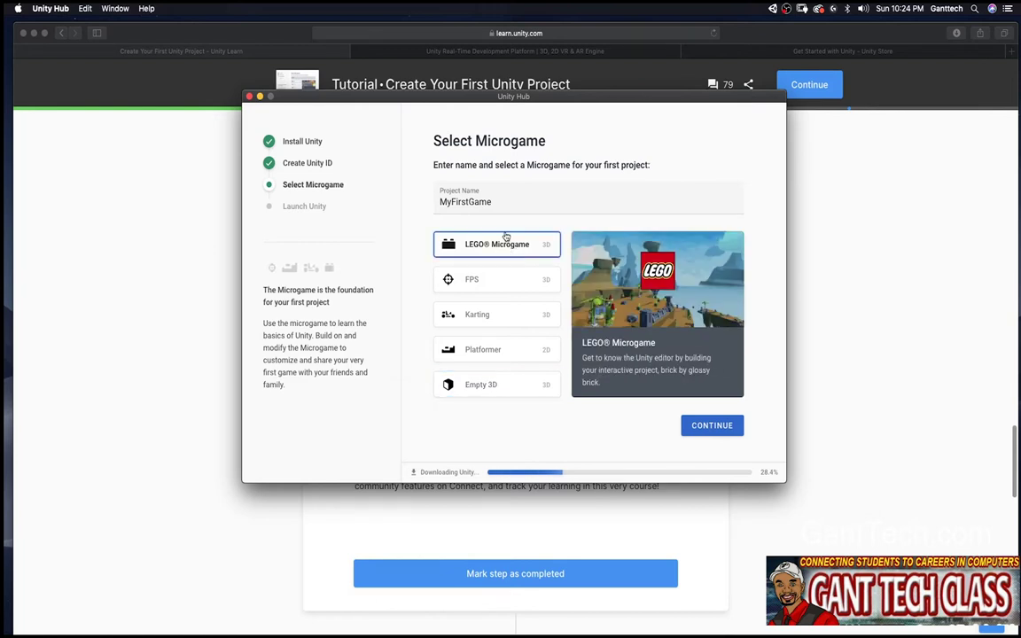
key("shift+Tab")
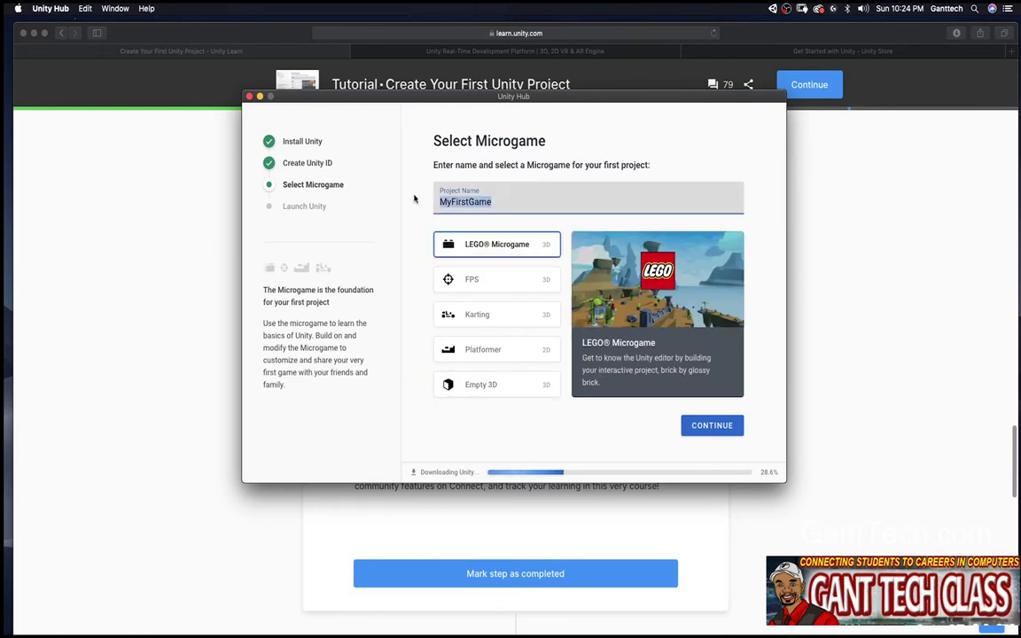
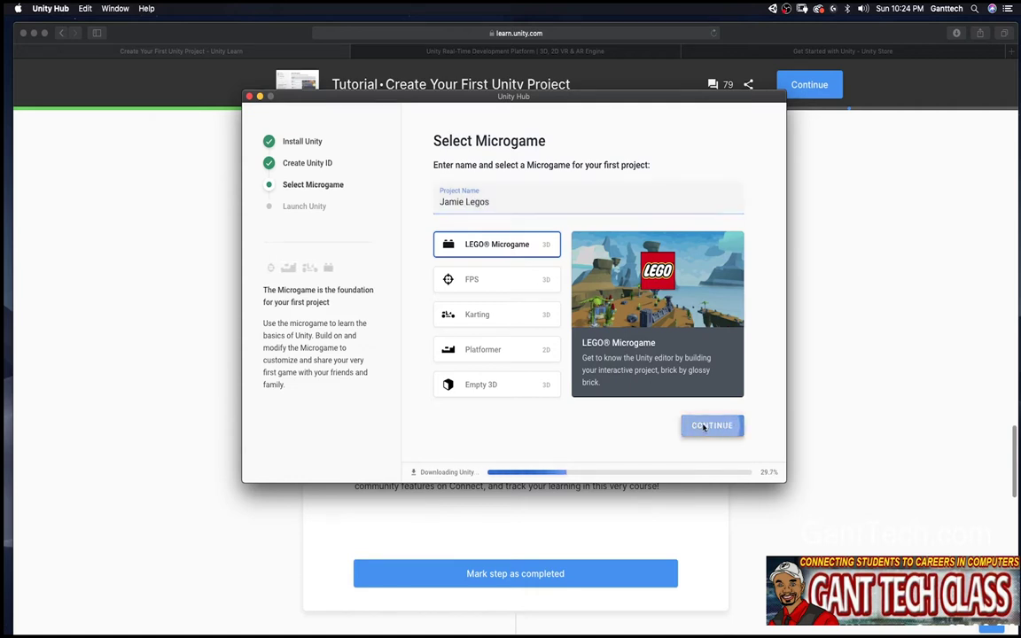
left_click(706, 426)
left_click(449, 307)
key("Tab")
key("Tab")
left_click(552, 359)
left_click(563, 398)
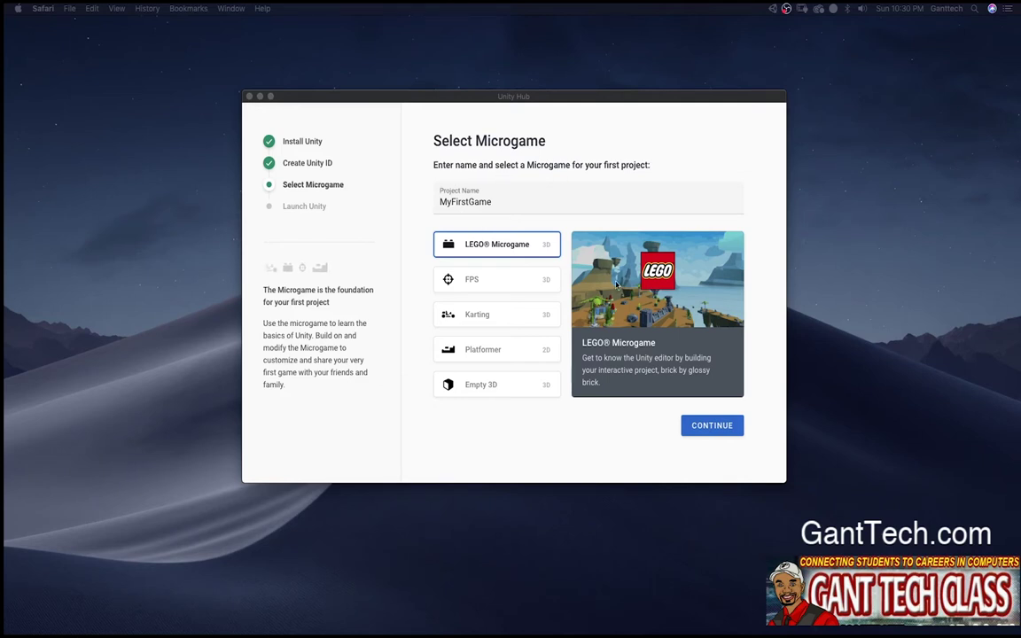
Step: Rename the LEGO project to the user's first name plus 'First Lego Game' and continue
left_click(490, 204)
double_click(490, 203)
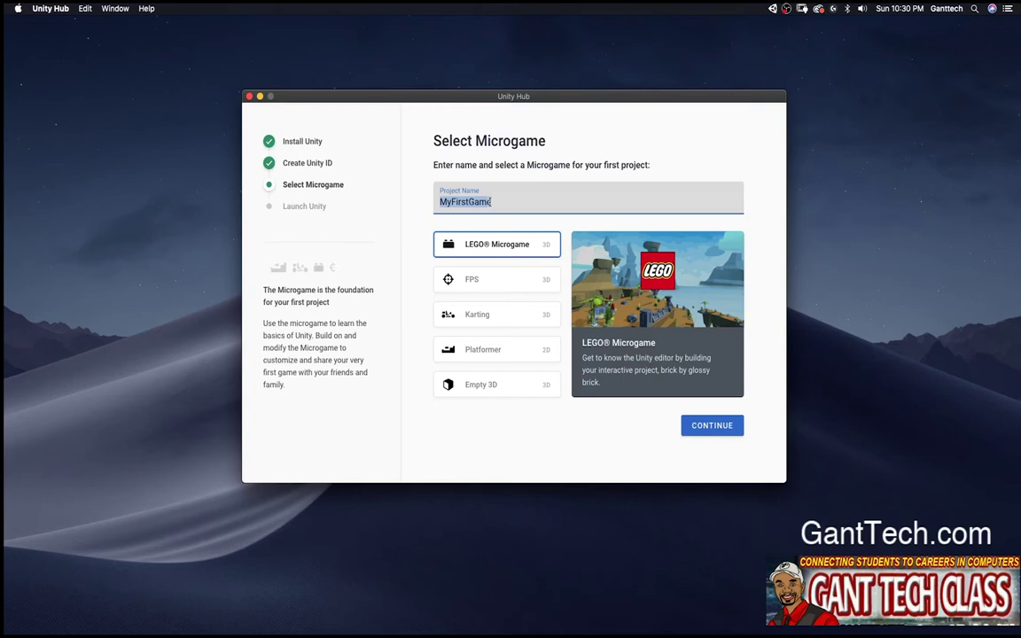
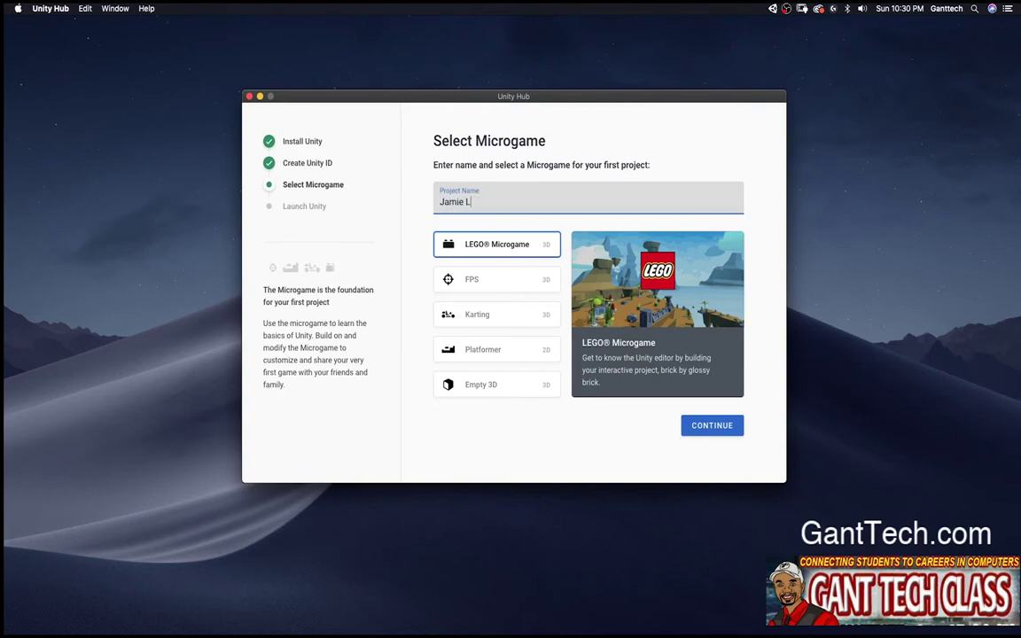
double_click(477, 202)
type("First Lego Game")
left_click(714, 426)
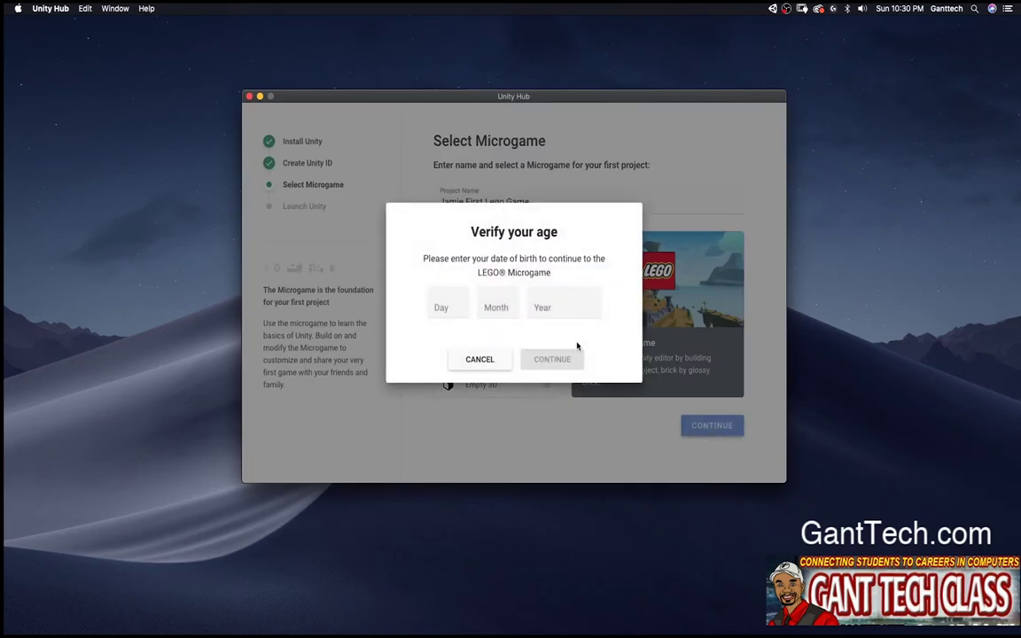
Step: Enter birth day 07 and agree to the LEGO Microgame terms
left_click(448, 305)
type("07")
key("Tab")
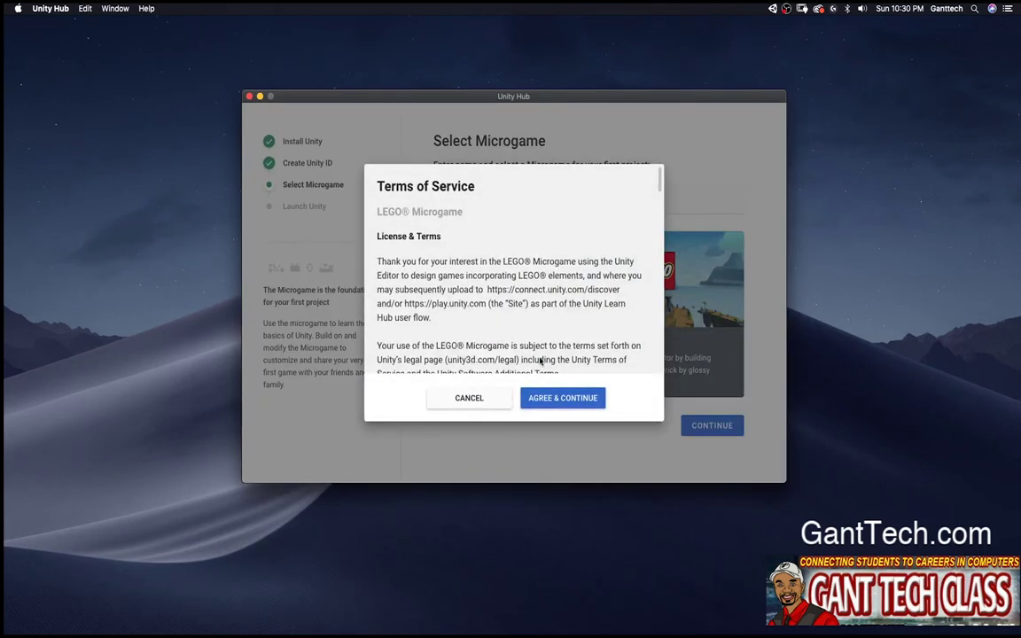
left_click(561, 398)
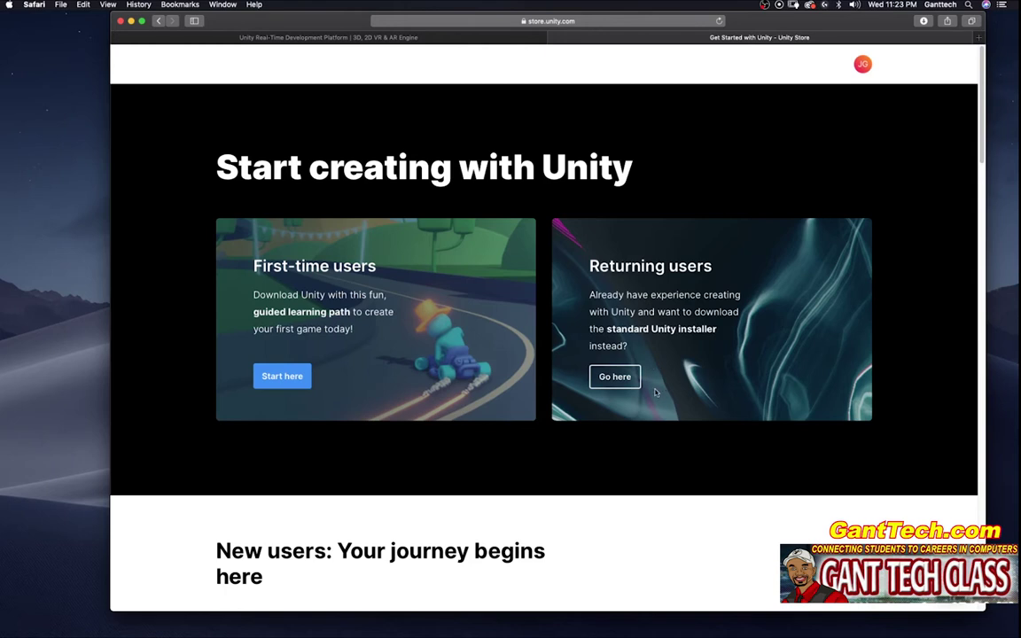
Step: Download the Unity Hub installer as a returning Unity Personal user, replacing the old file
left_click(607, 376)
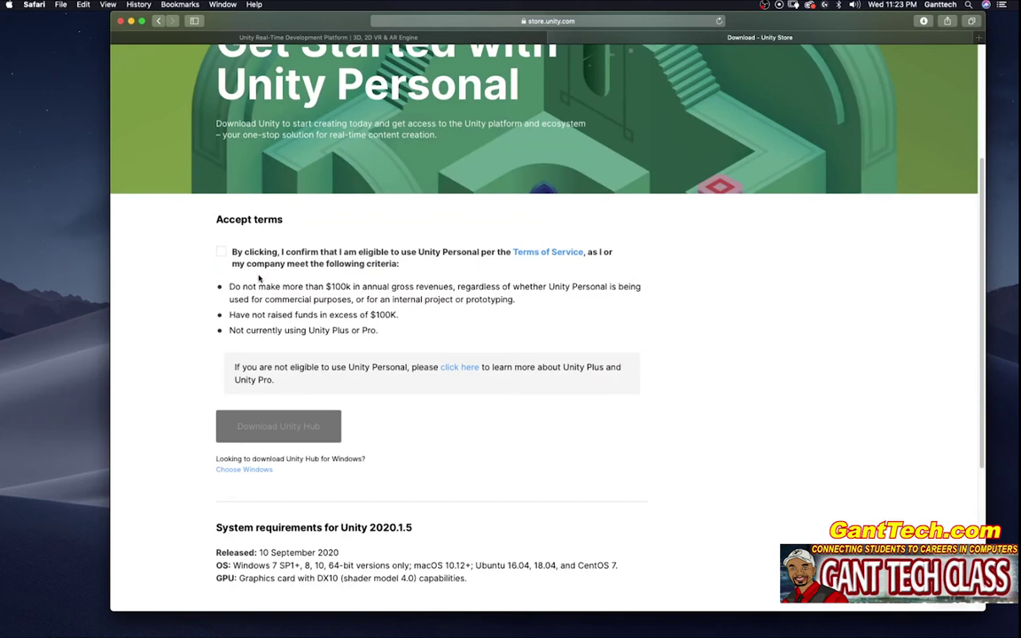
left_click(221, 251)
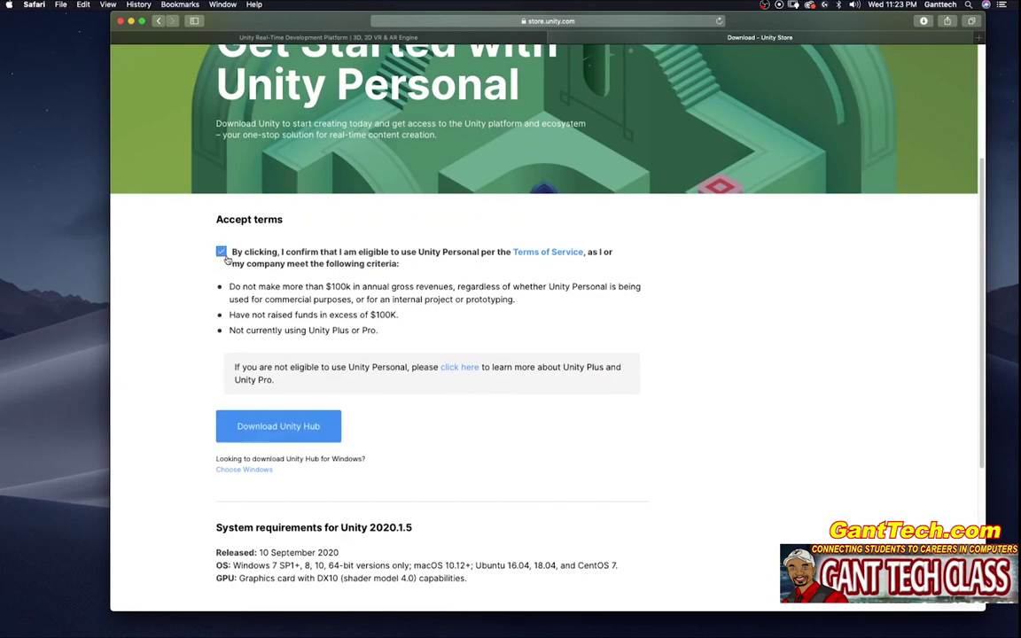
left_click(281, 426)
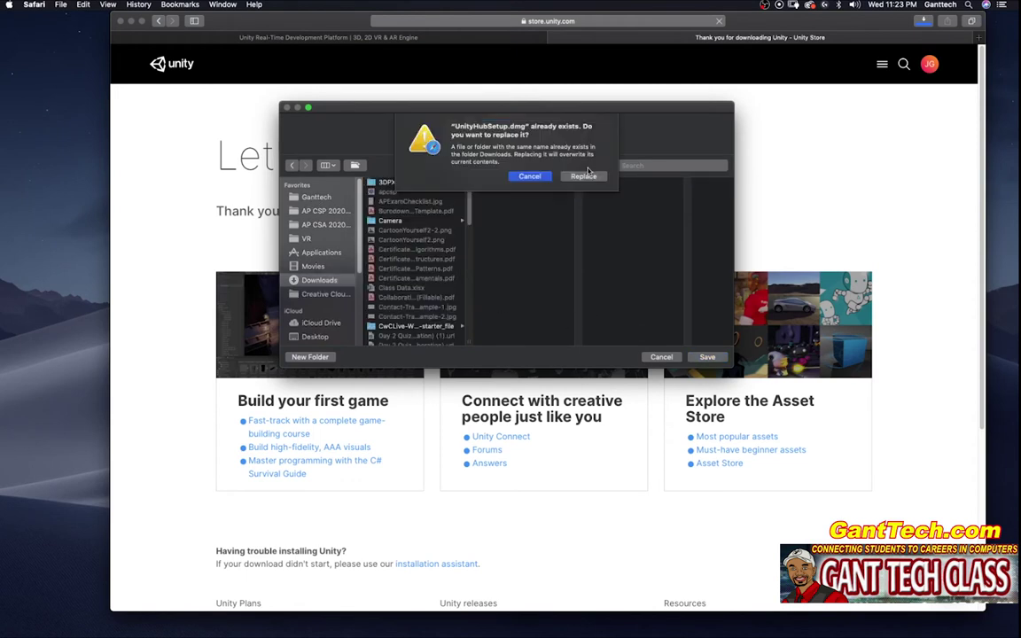
left_click(584, 173)
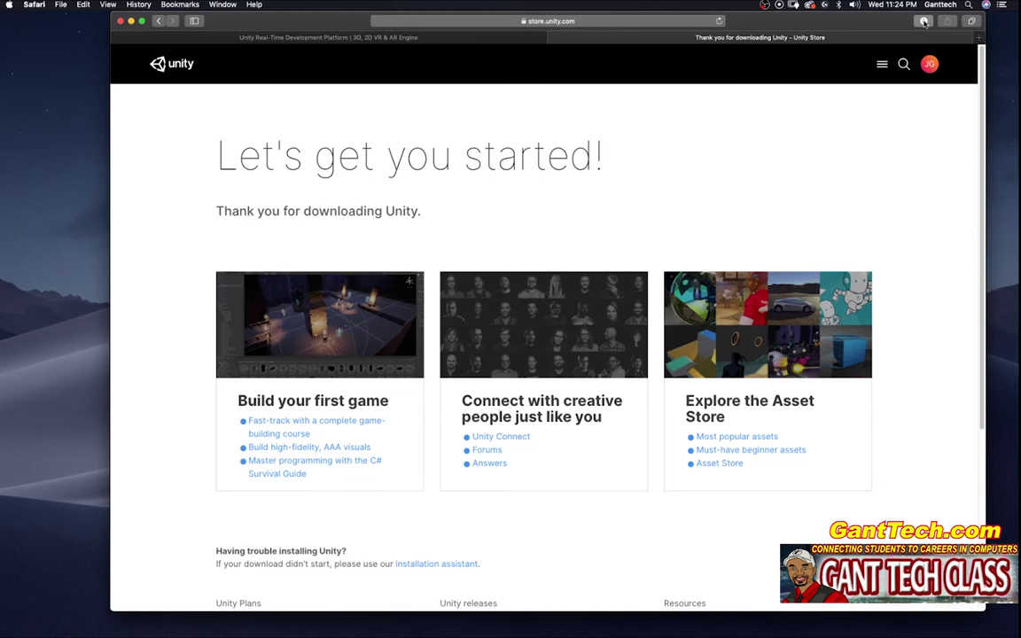
Step: Open UnityHubSetup.dmg from Finder, accept the terms of service, and copy Unity Hub into Applications
left_click(924, 20)
left_click(999, 66)
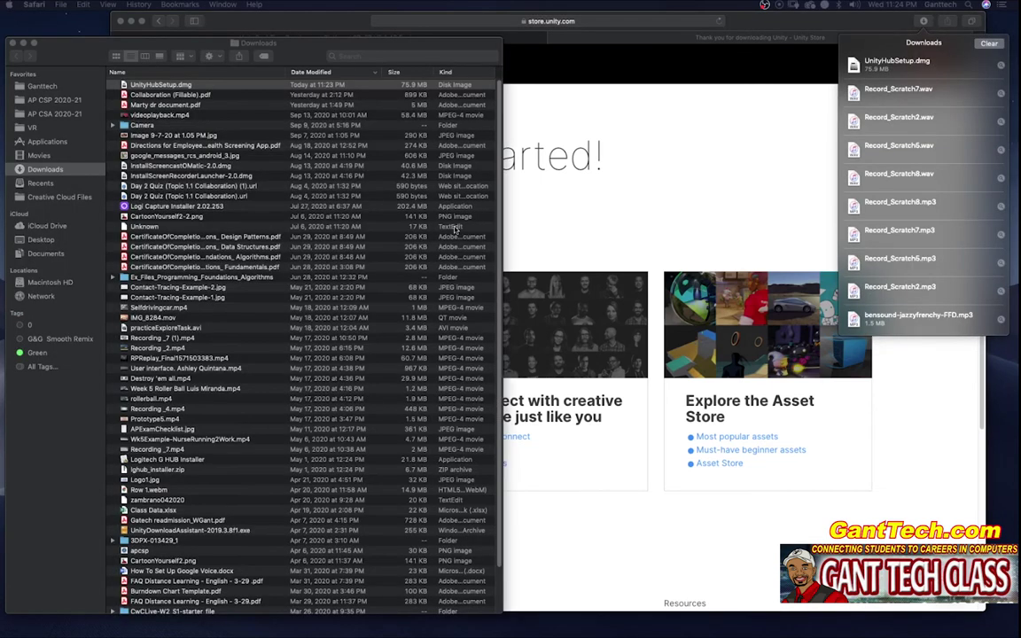
double_click(186, 85)
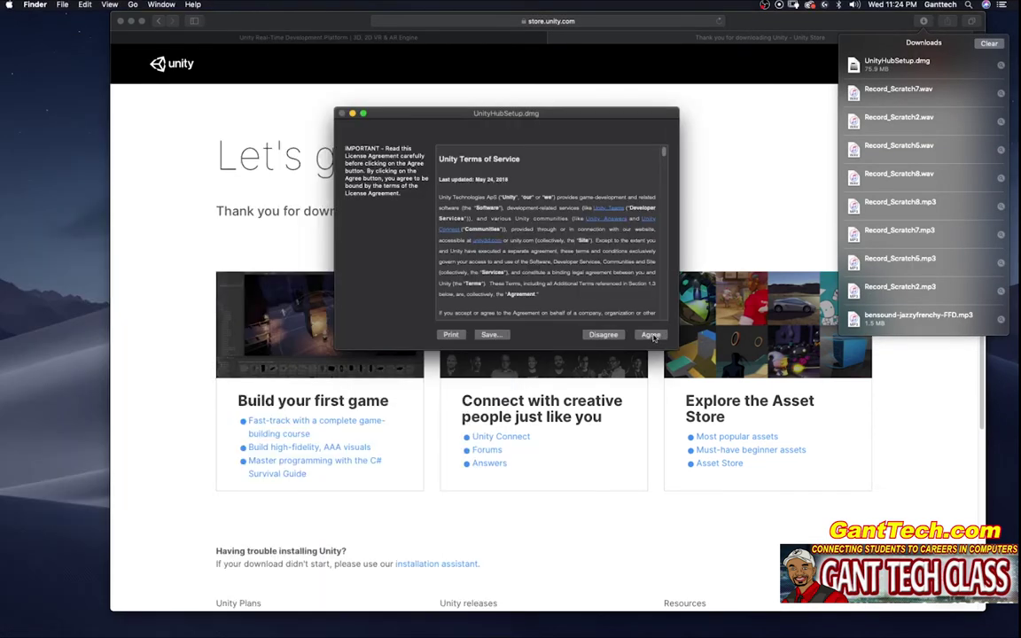
left_click(651, 335)
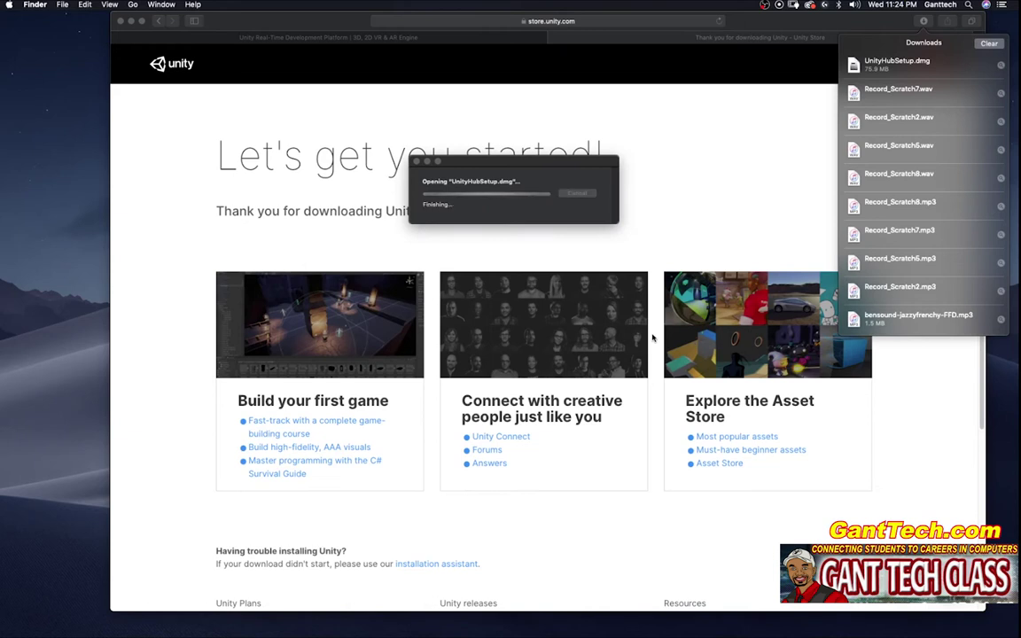
left_click_drag(445, 284, 597, 288)
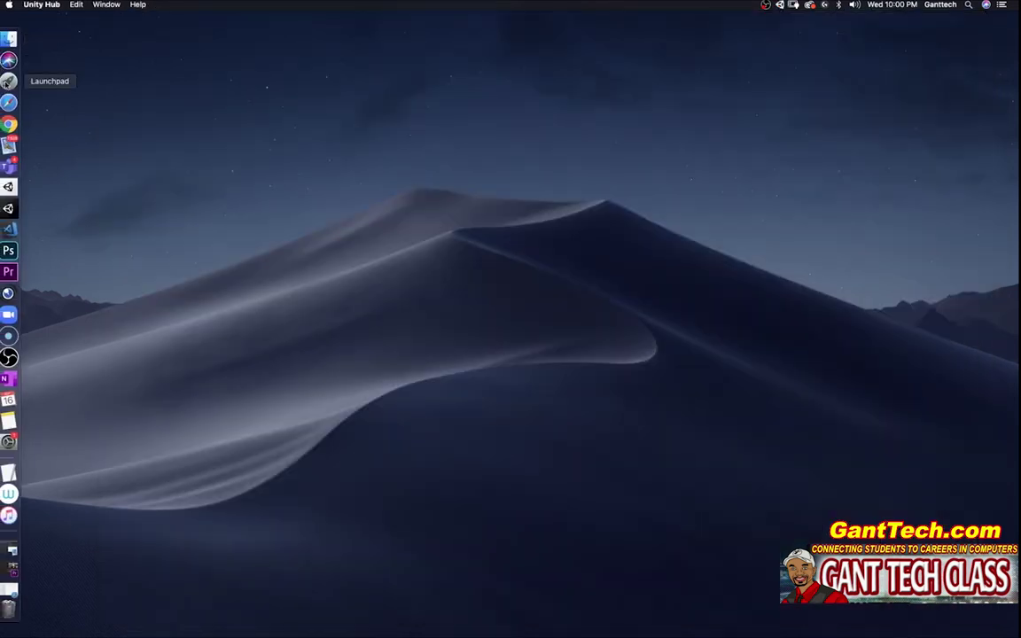
Step: Launch Unity Hub from Launchpad and approve opening the downloaded app
left_click(8, 78)
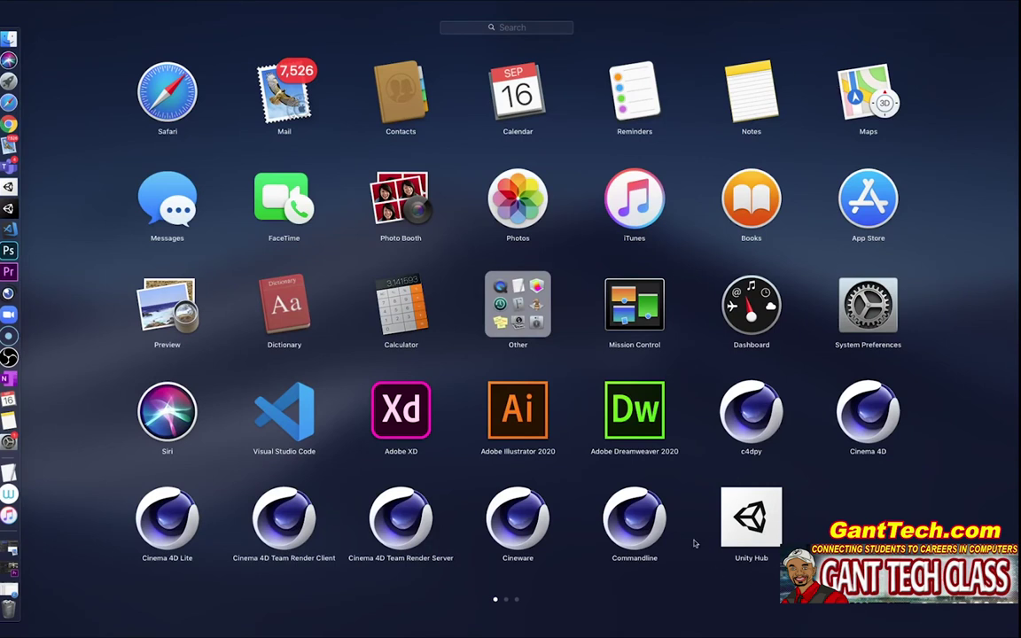
left_click(749, 519)
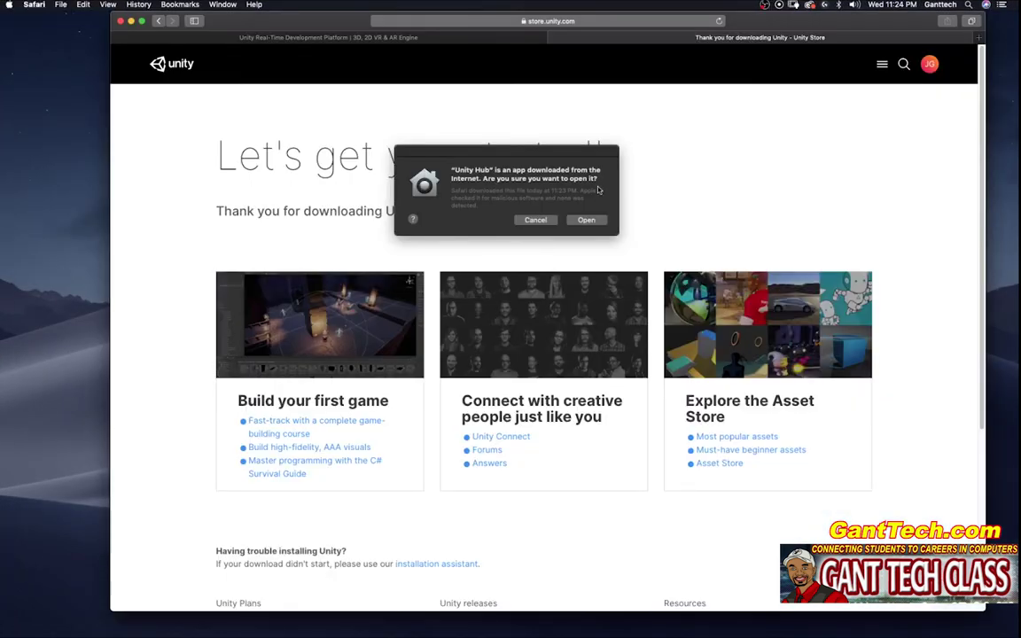
left_click(588, 221)
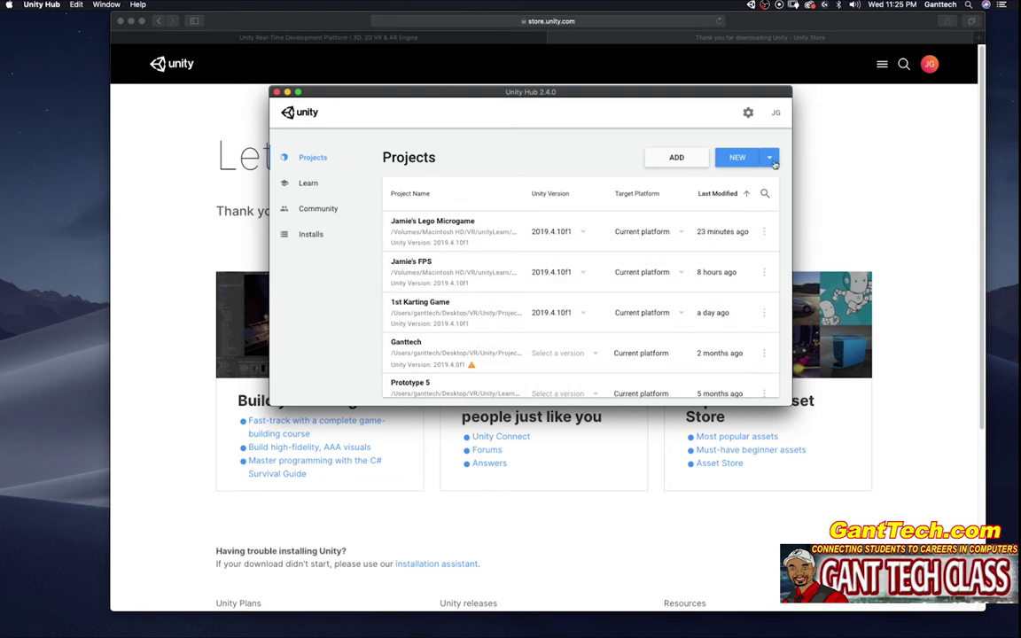
Step: Browse the new-project templates, start the LEGO Microgame download, then cancel project setup
left_click(740, 158)
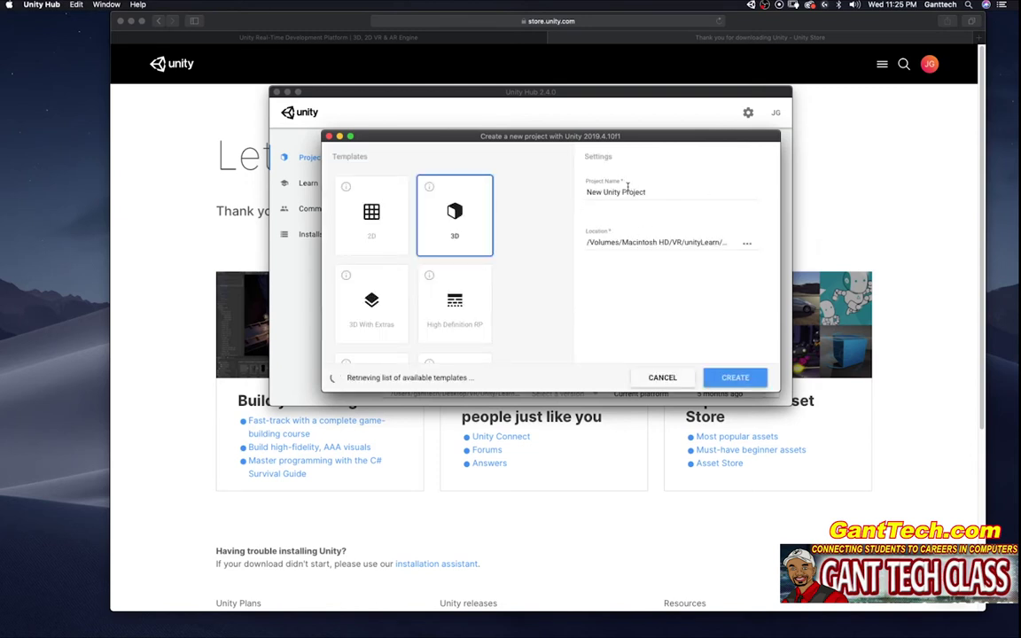
scroll(509, 239, "down", 5)
left_click(423, 230)
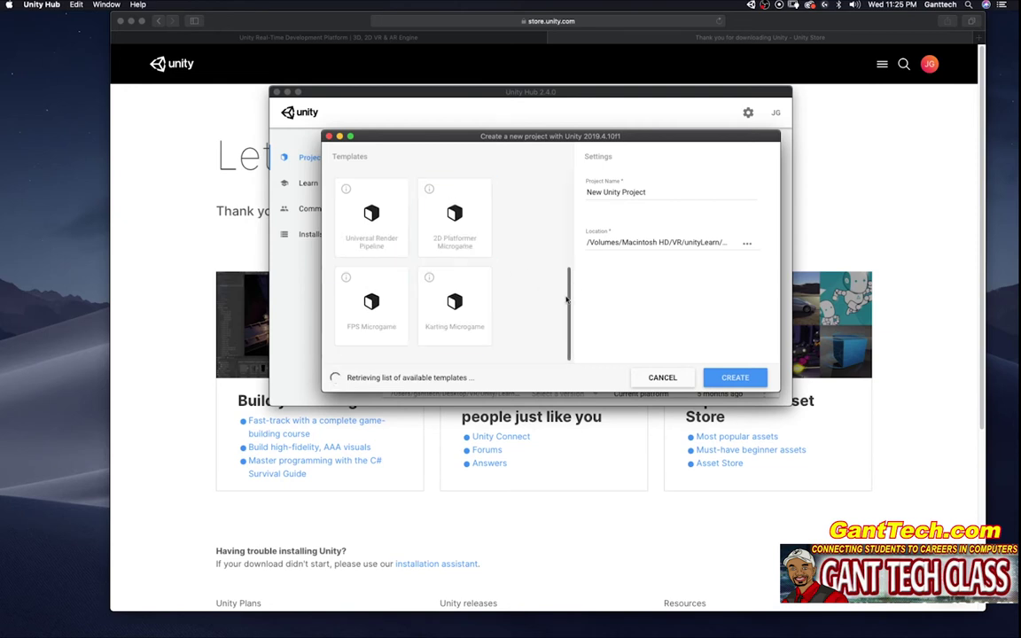
left_click_drag(567, 299, 569, 273)
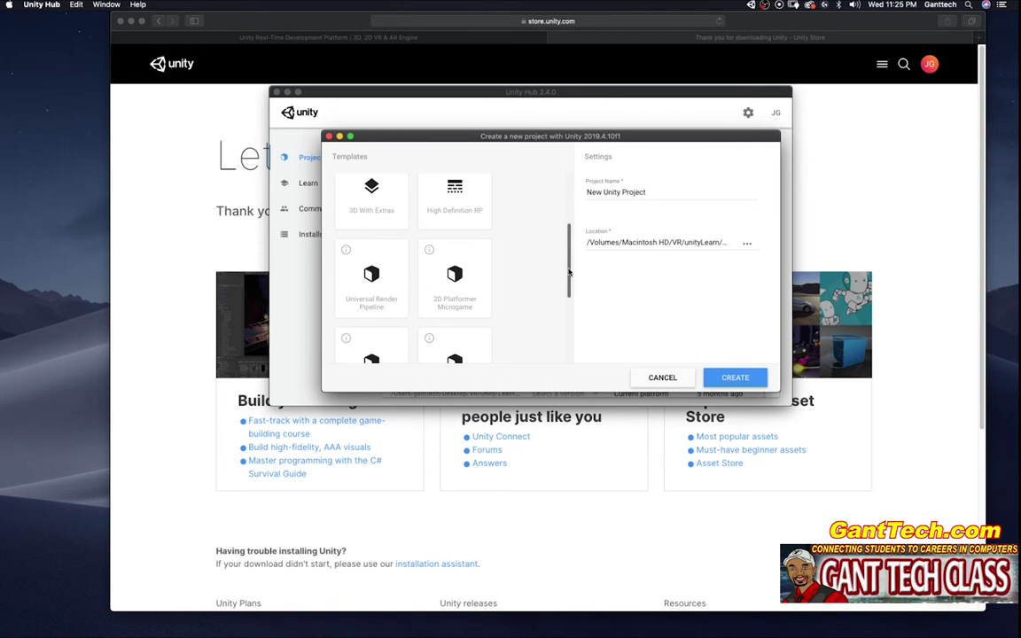
scroll(360, 316, "down", 3)
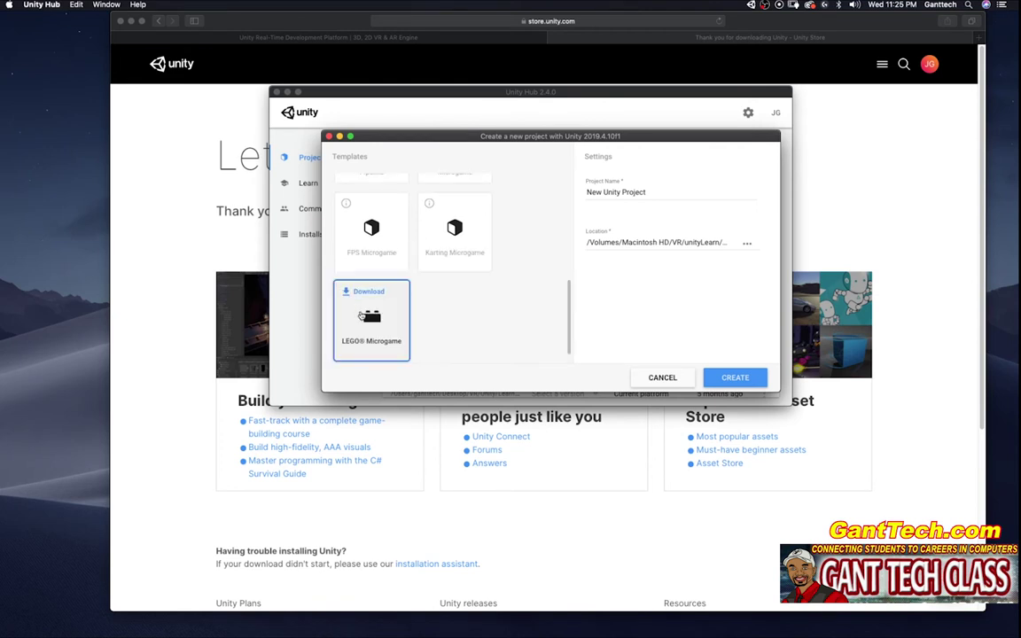
left_click(361, 316)
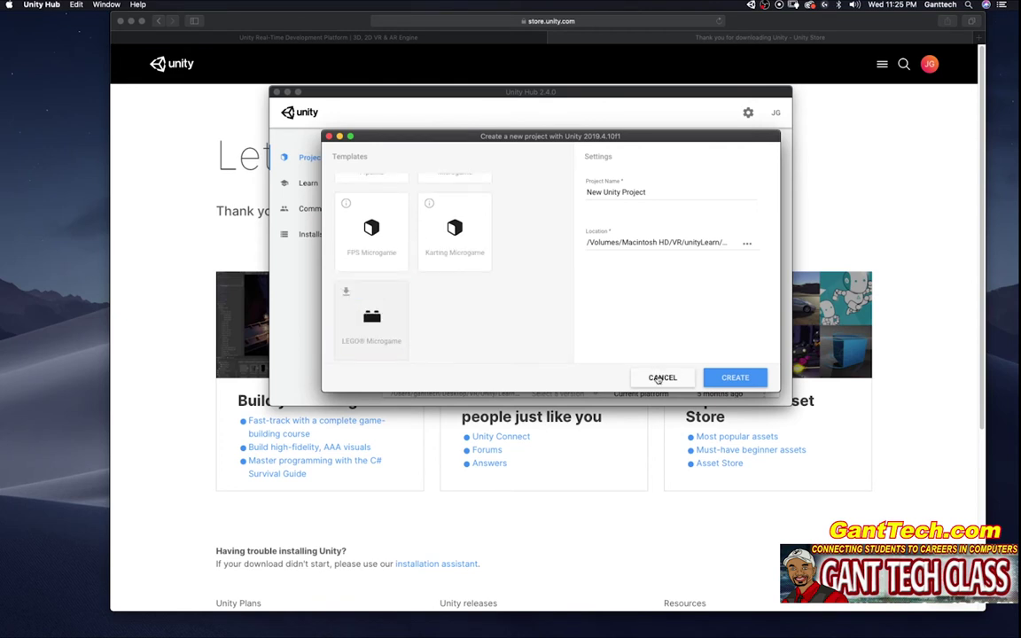
left_click(660, 377)
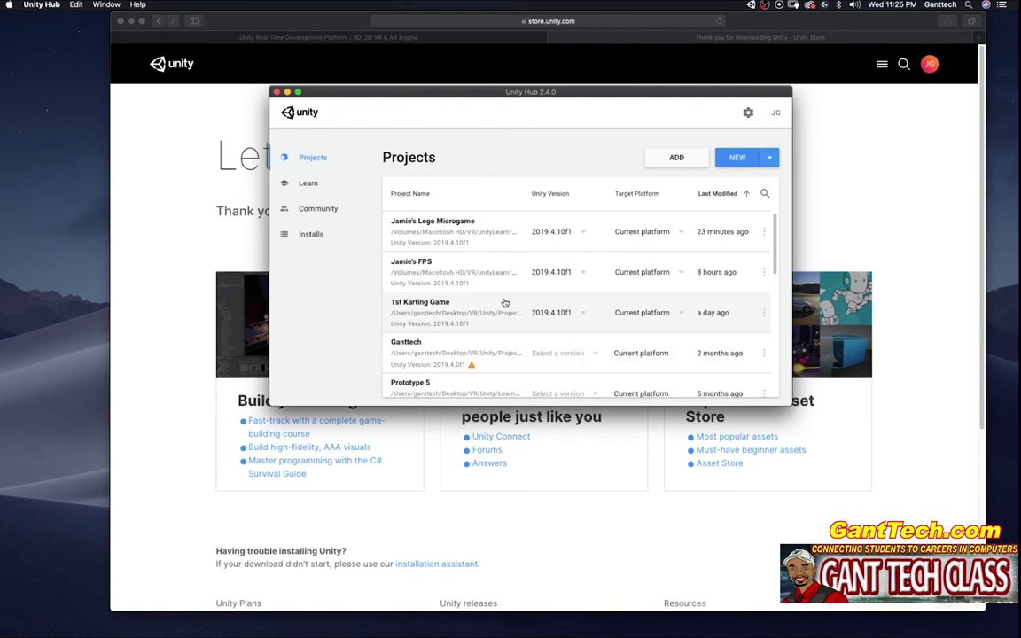
Step: Show the Learn page's Tutorials list instead of sample projects
left_click(301, 184)
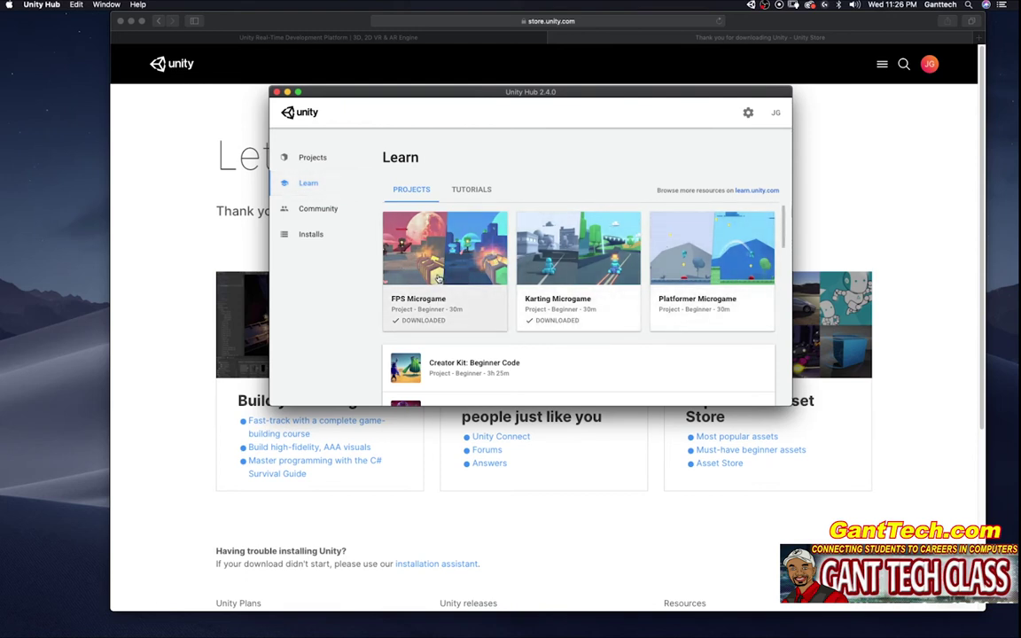
left_click_drag(784, 237, 784, 217)
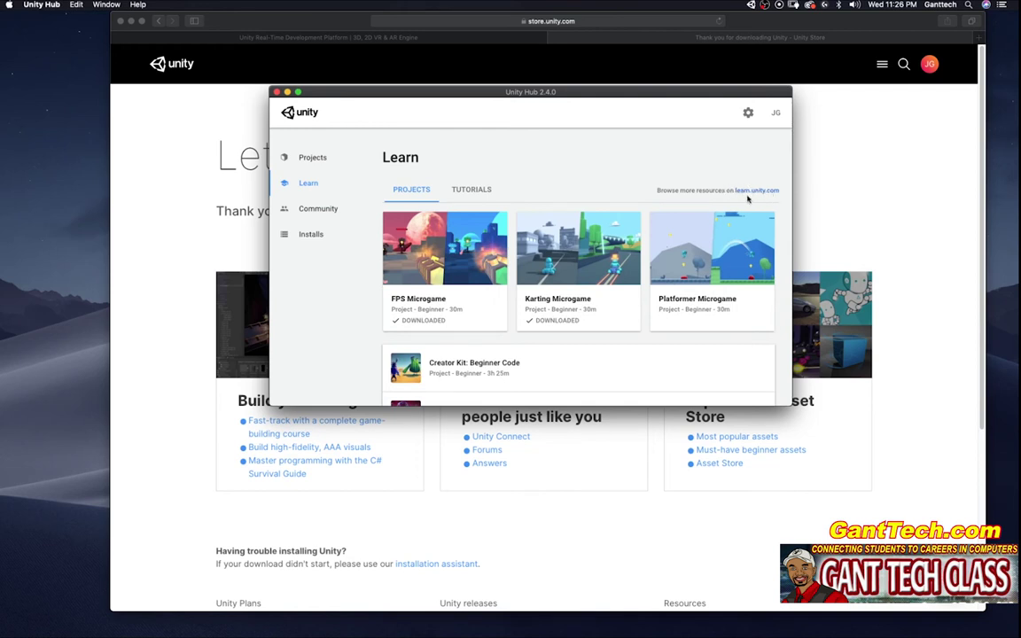
left_click(472, 189)
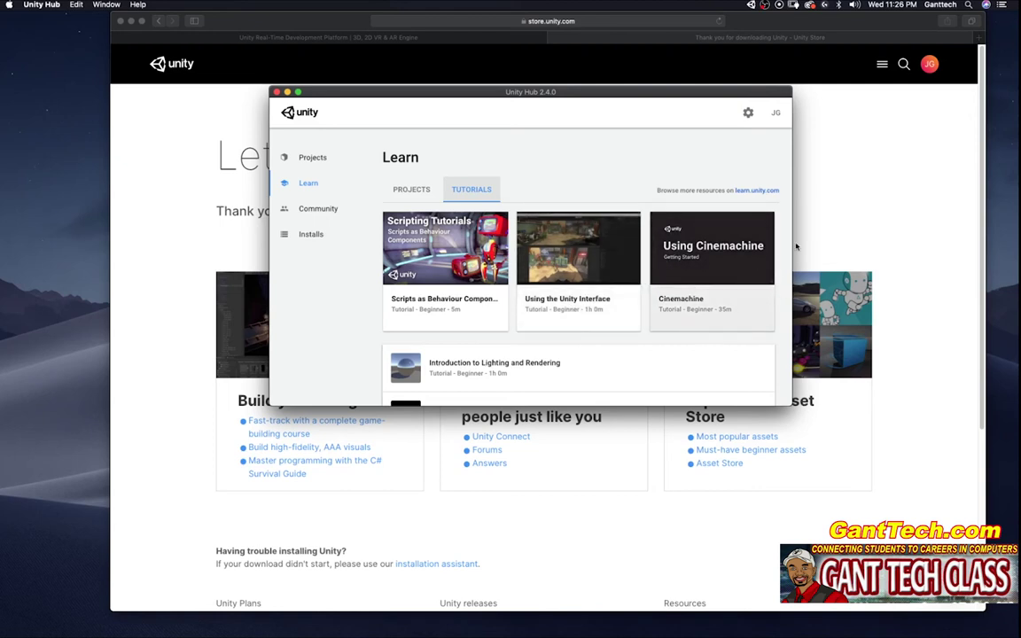
left_click_drag(786, 257, 786, 248)
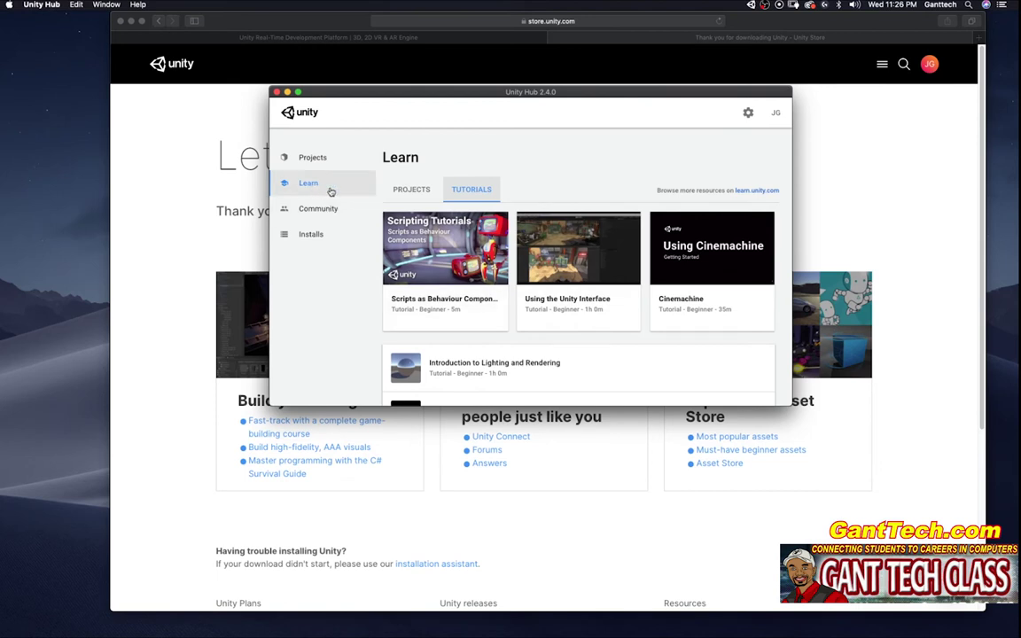
Step: Browse the Community page's Unite Now, Unity Blog, Answers and Forums cards
left_click(329, 209)
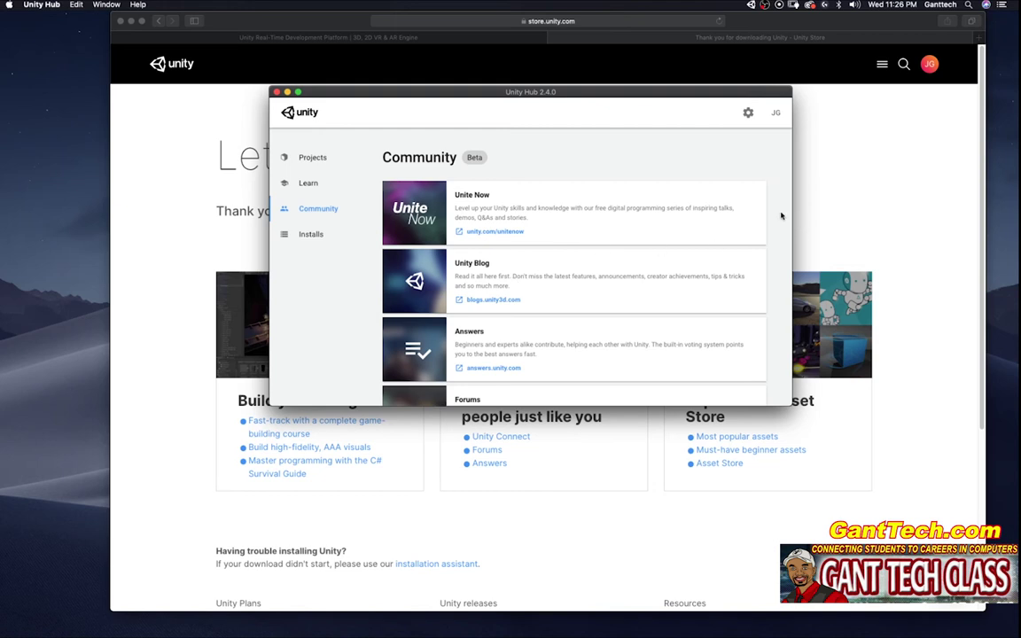
scroll(778, 241, "down", 3)
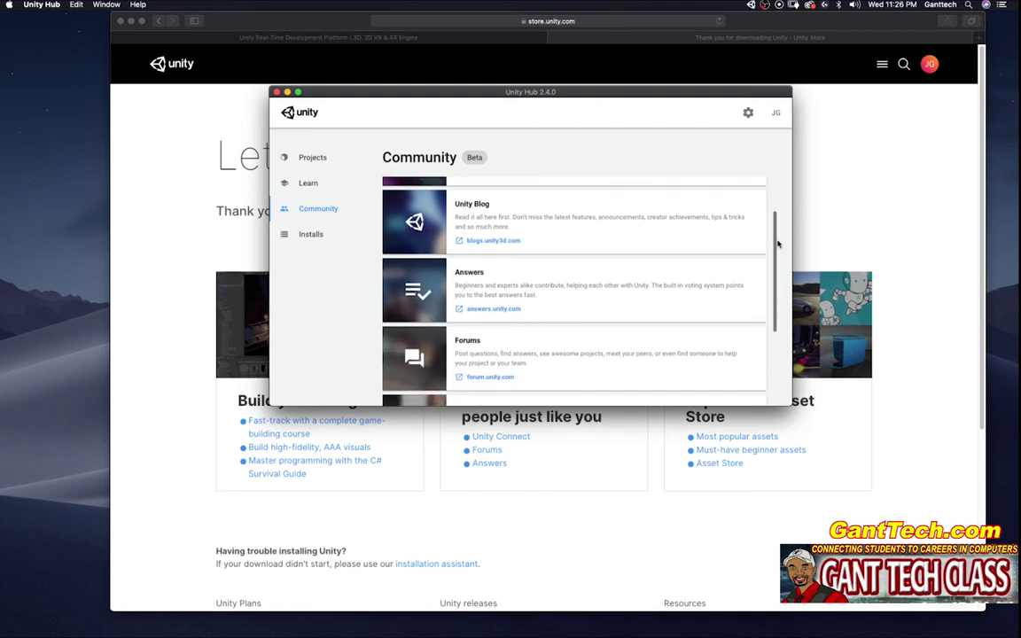
left_click_drag(778, 244, 767, 200)
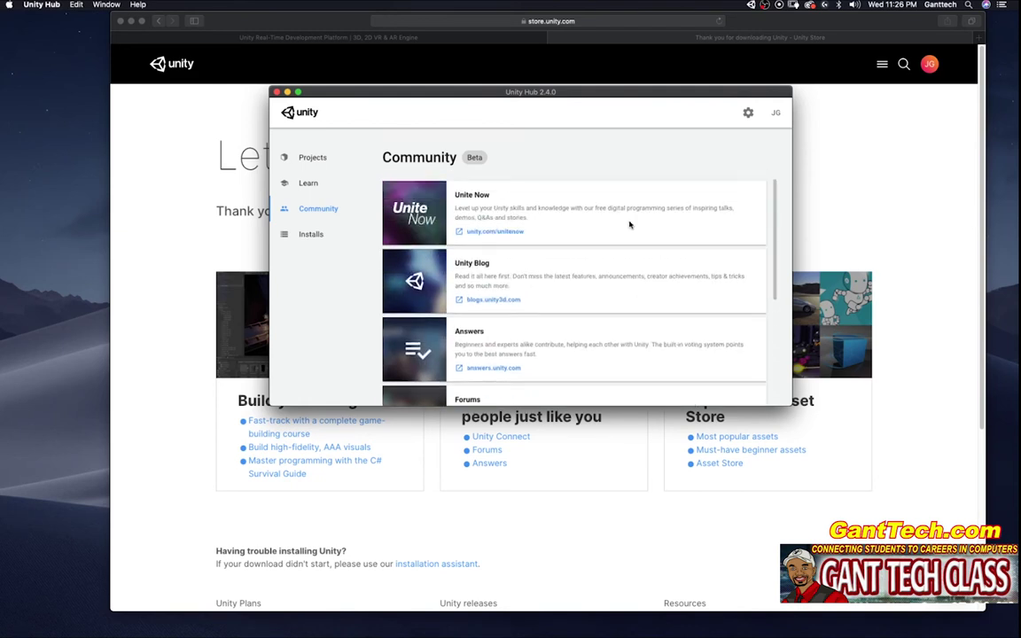
Step: From Installs, add Unity 2020.1.6f1 and proceed to its module selection
left_click(298, 235)
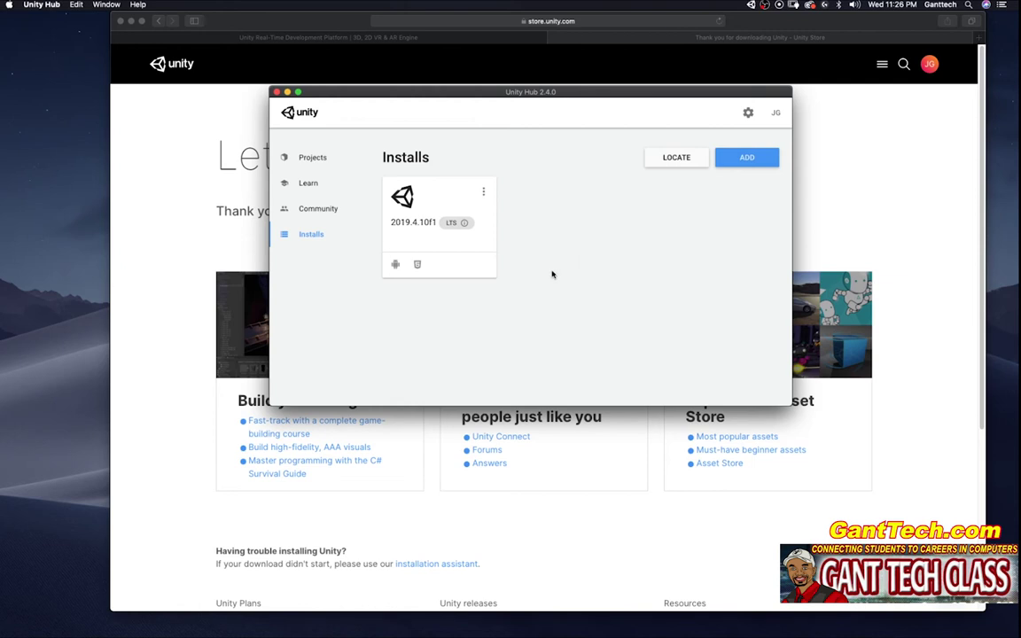
mouse_move(410, 229)
left_click(753, 158)
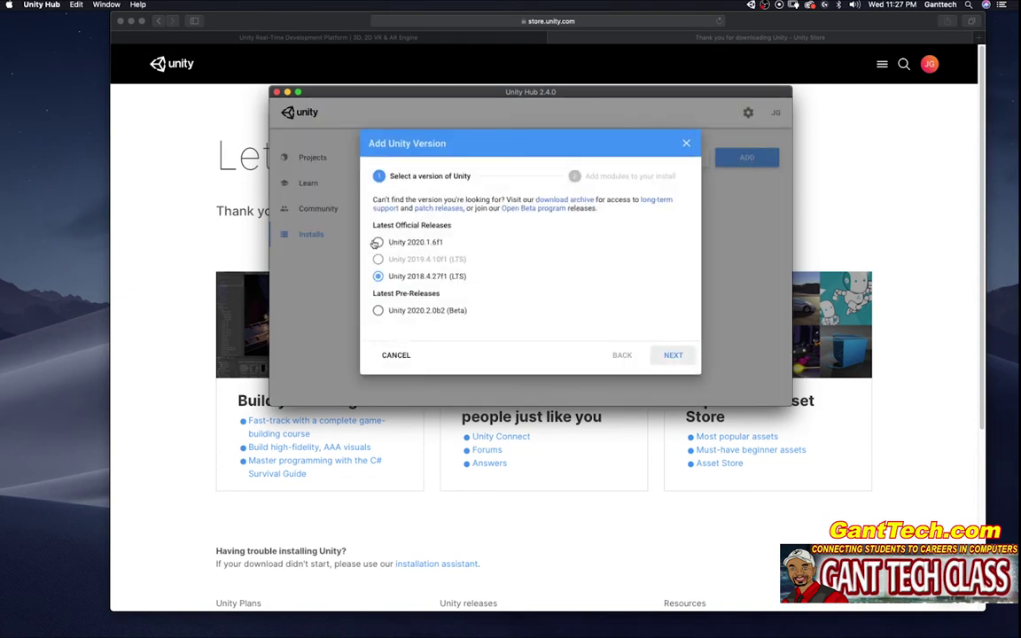
left_click(382, 243)
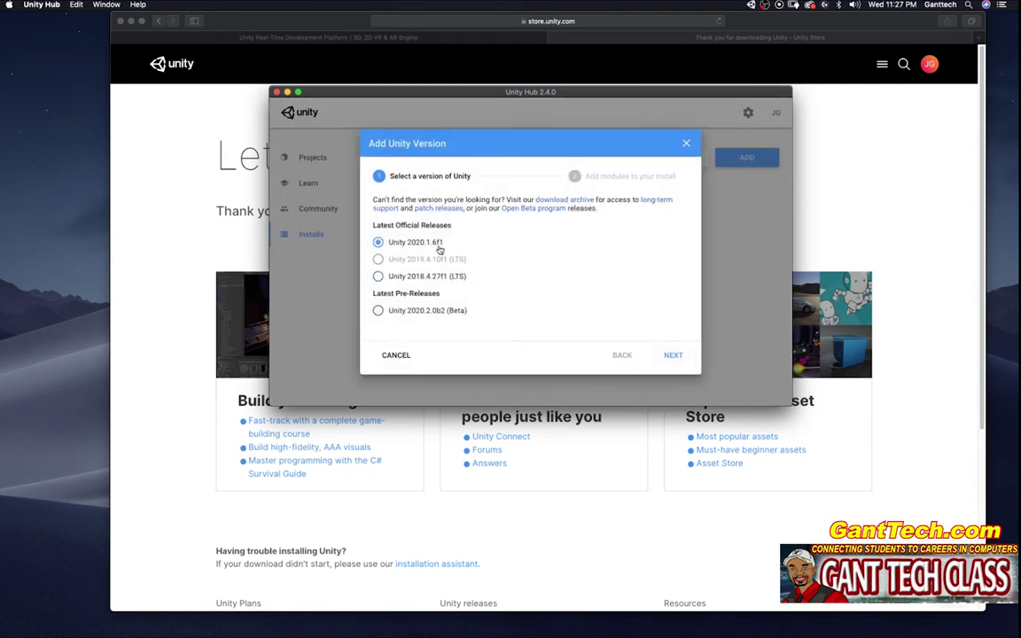
left_click(674, 355)
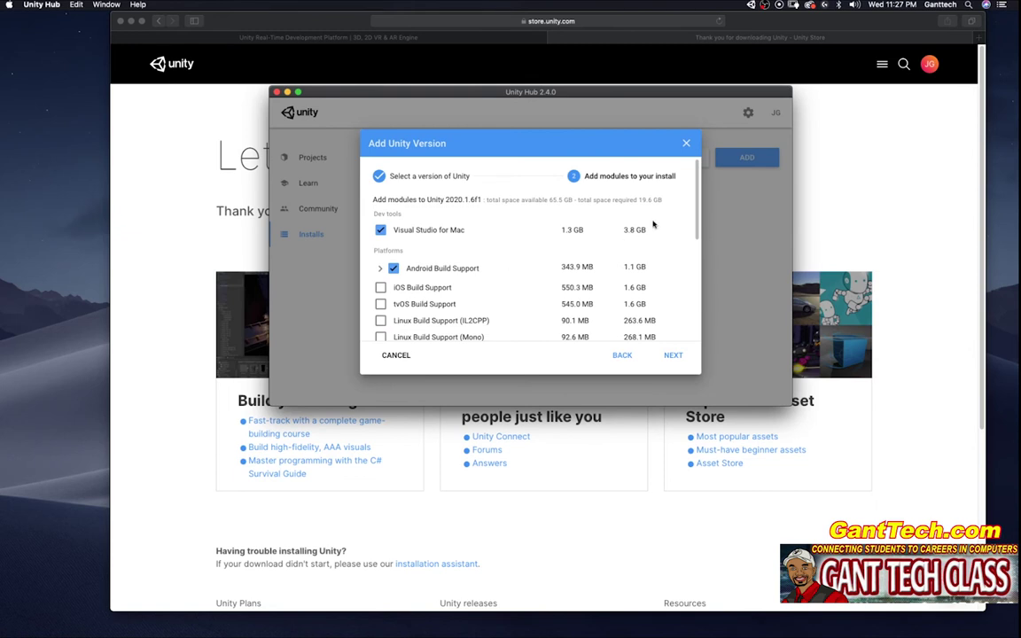
Step: Expand Android Build Support and scroll through the 2020.1.6f1 module list
scroll(697, 247, "down", 3)
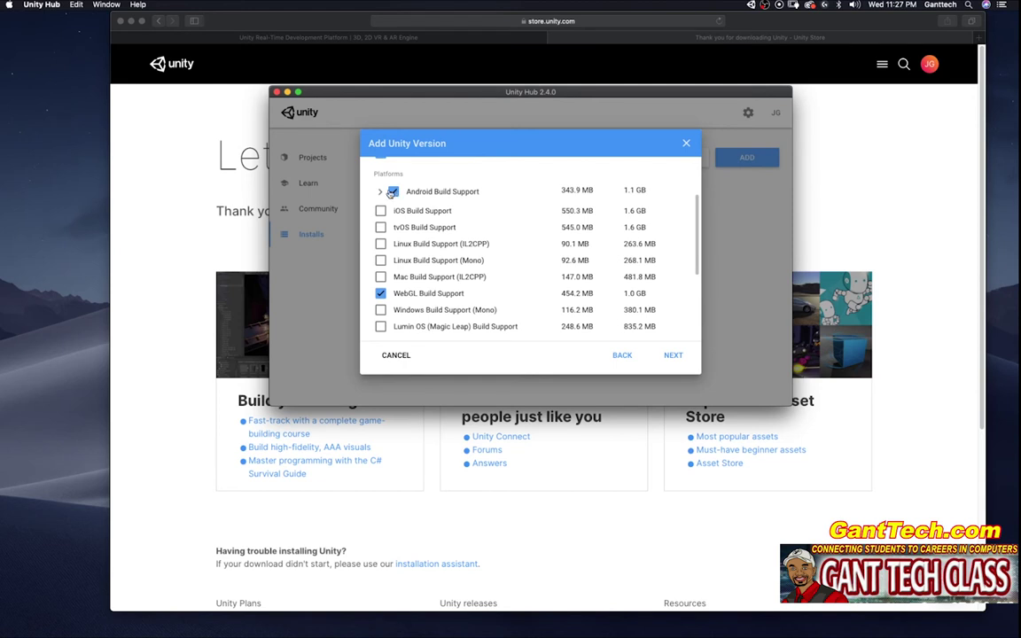
left_click(381, 192)
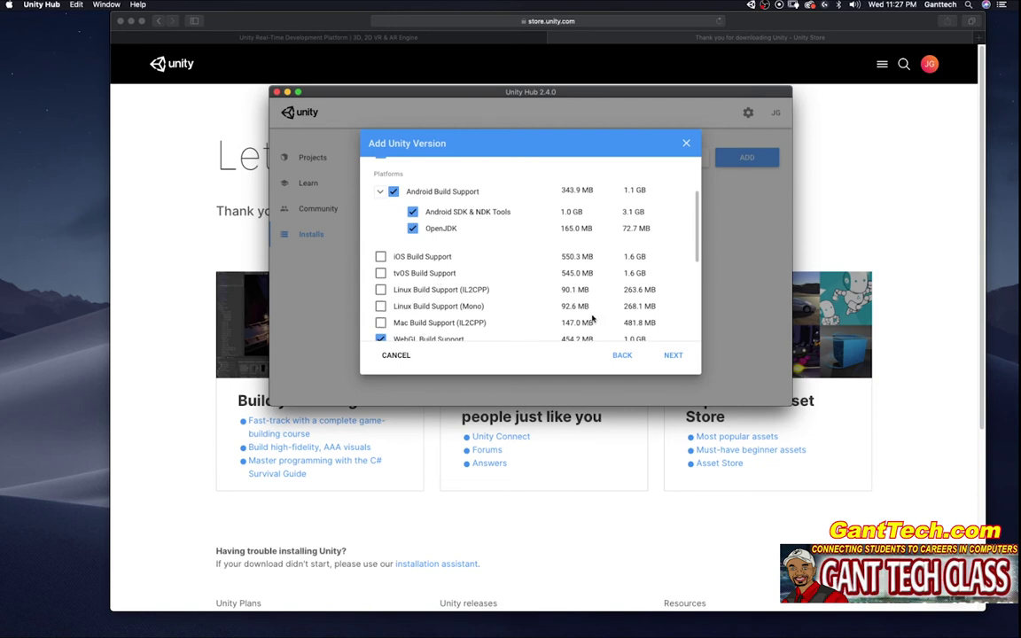
scroll(621, 301, "down", 5)
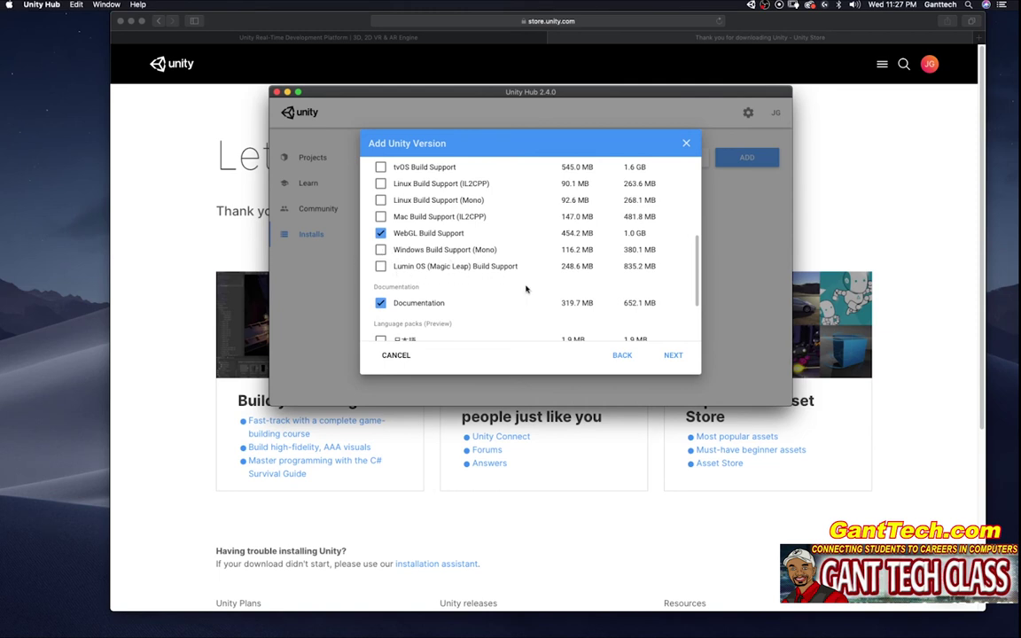
Step: Cancel the Visual Studio license agreement and close the Add Unity Version dialog without installing
left_click(673, 356)
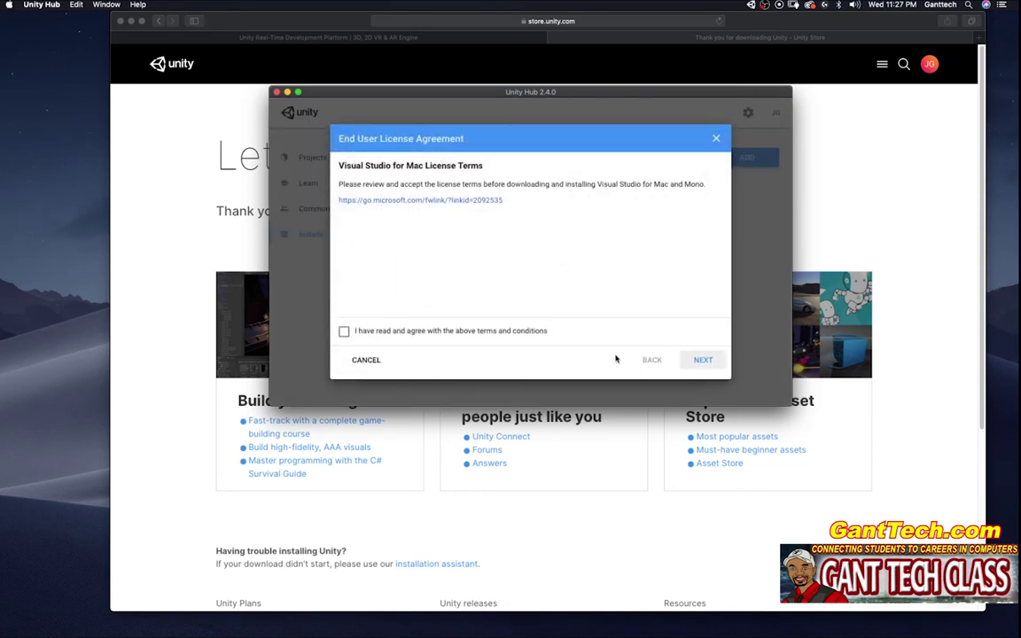
left_click(365, 360)
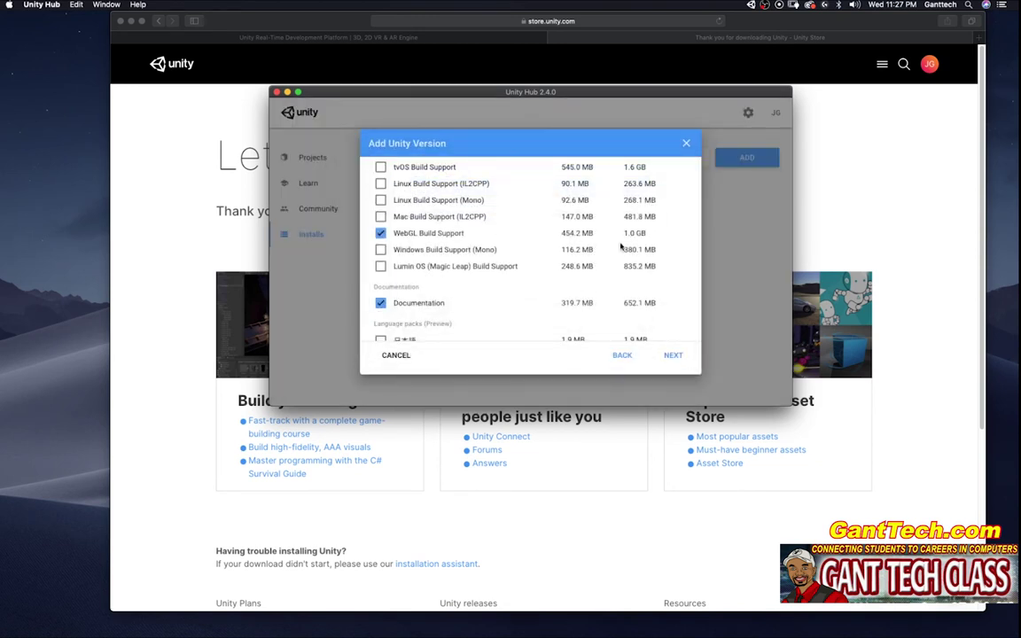
left_click(686, 143)
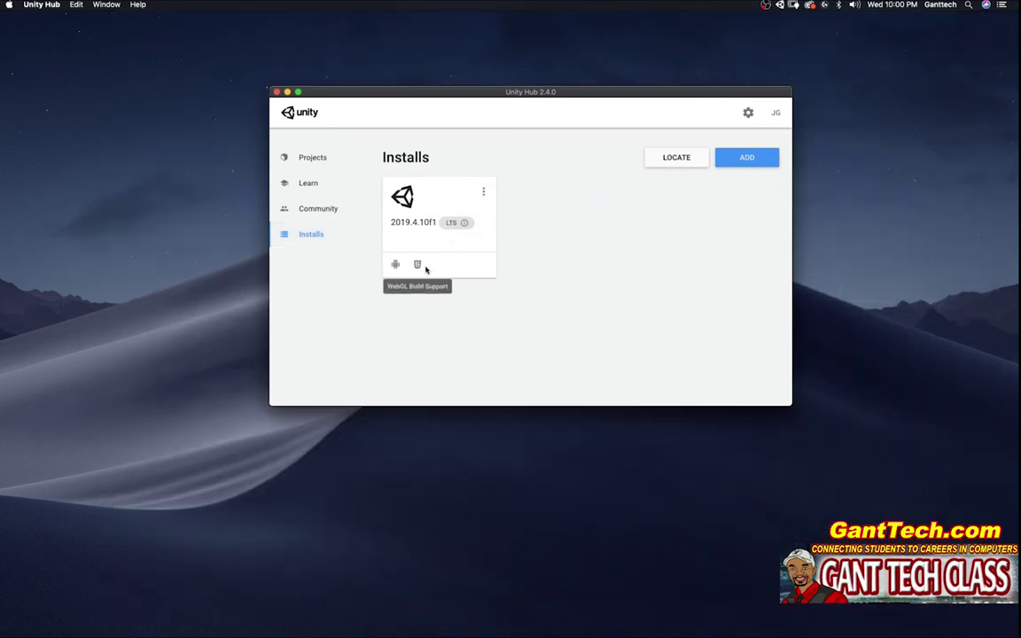
Step: Uninstall the Unity 2019.4.10f1 editor from its install card menu
left_click(483, 192)
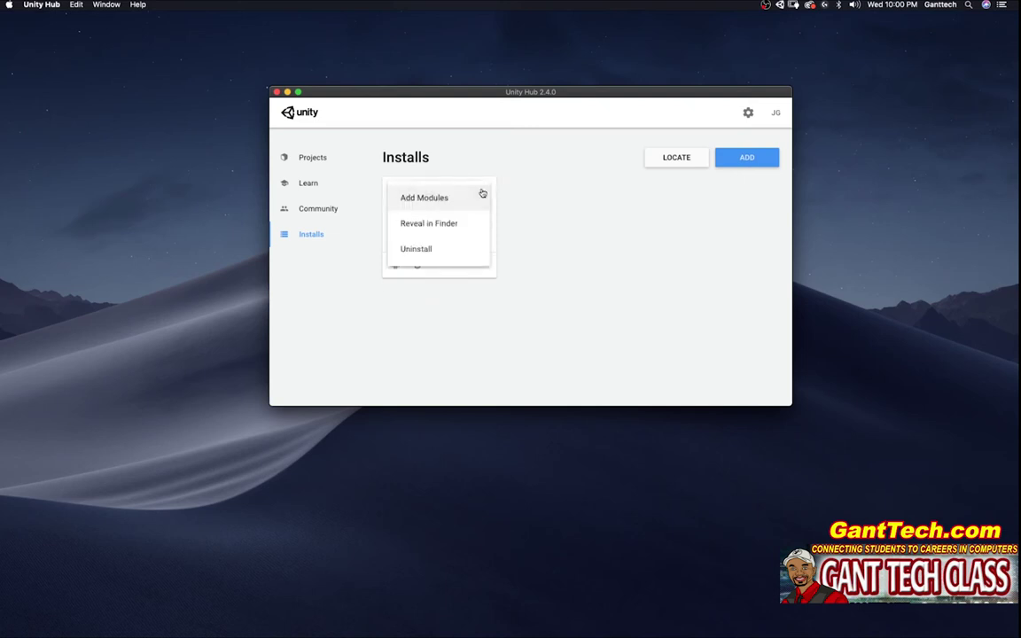
left_click(417, 252)
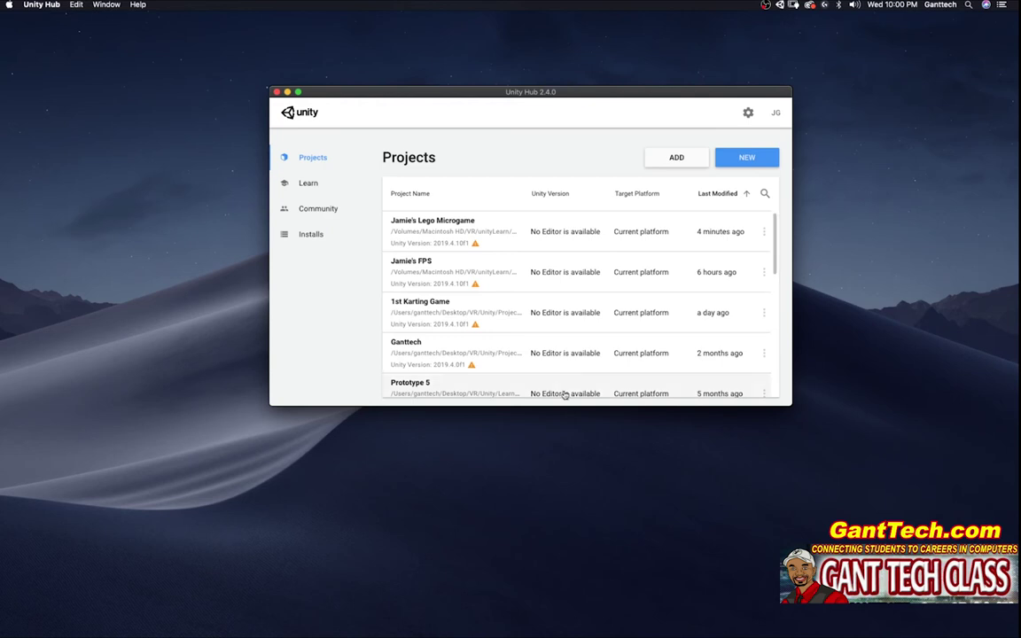
Step: Try creating a new project, see no editor is installed, and switch to the empty Installs page
left_click(738, 161)
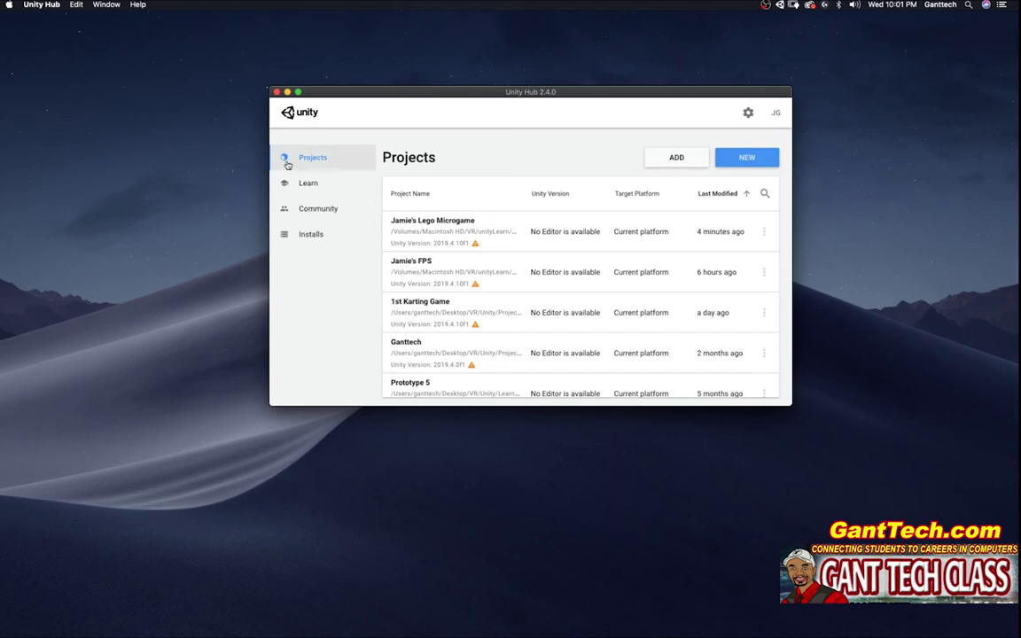
left_click(312, 238)
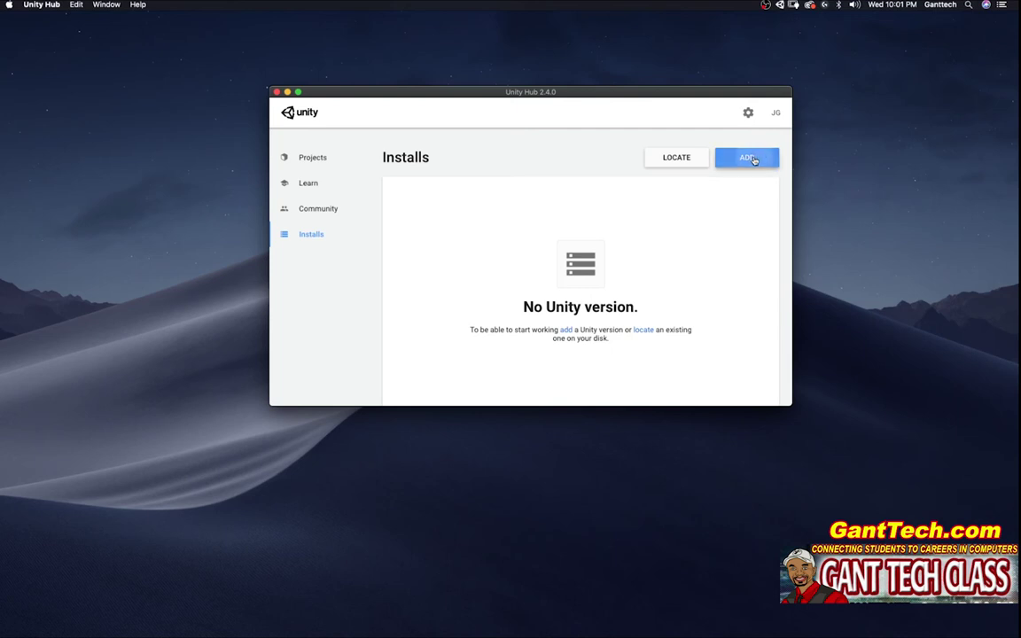
Step: Add Unity 2019.4.10f1 (LTS) and continue to its module selection
left_click(752, 158)
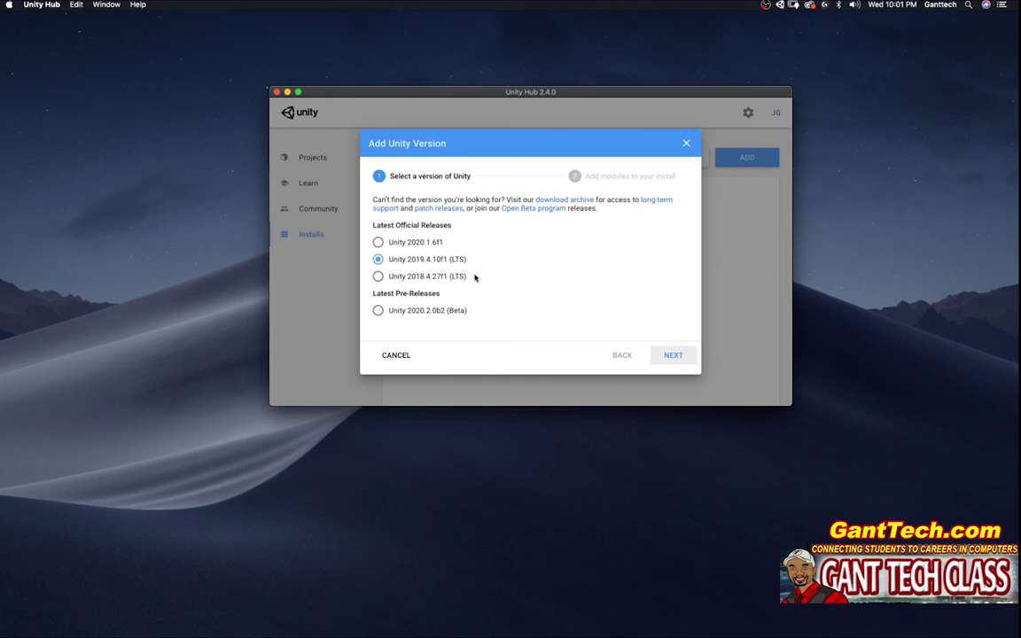
left_click(678, 358)
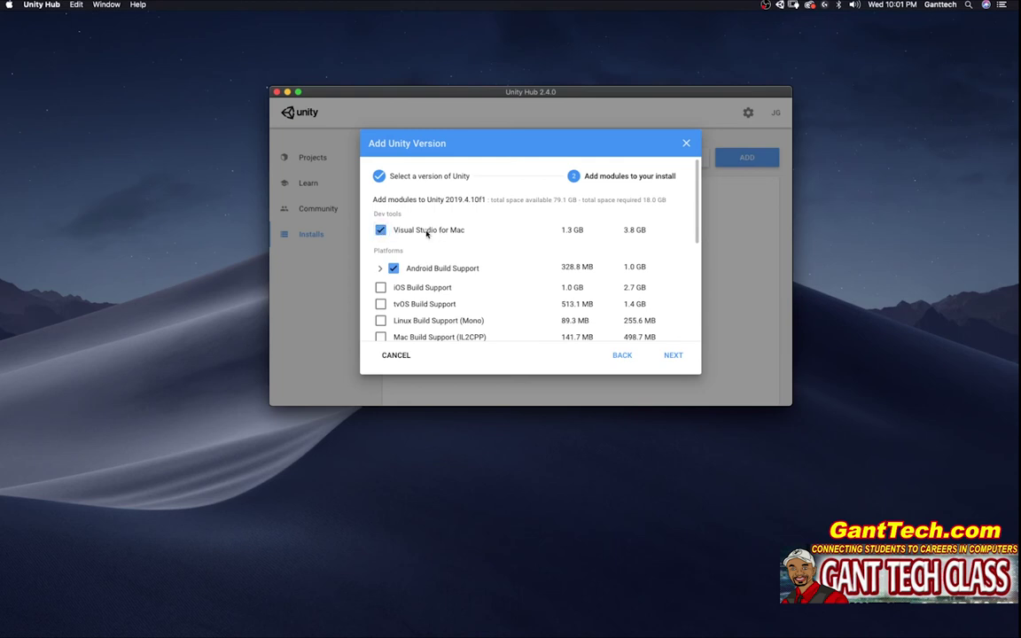
Step: Confirm Android Build Support's SDK, NDK and OpenJDK sub-modules, then scroll to WebGL Build Support
left_click(379, 267)
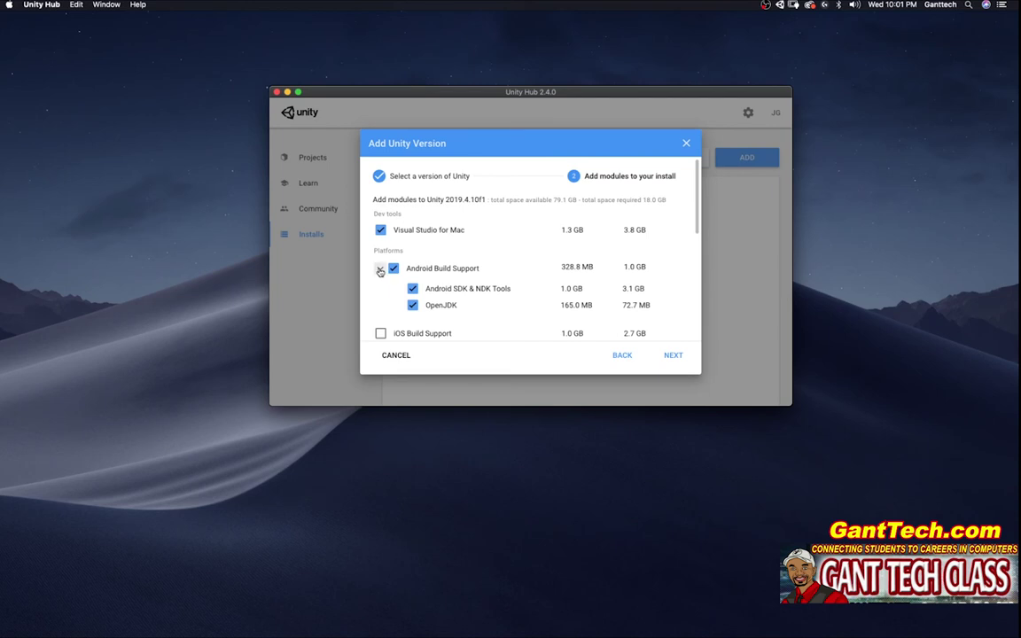
left_click(380, 271)
scroll(699, 261, "down", 4)
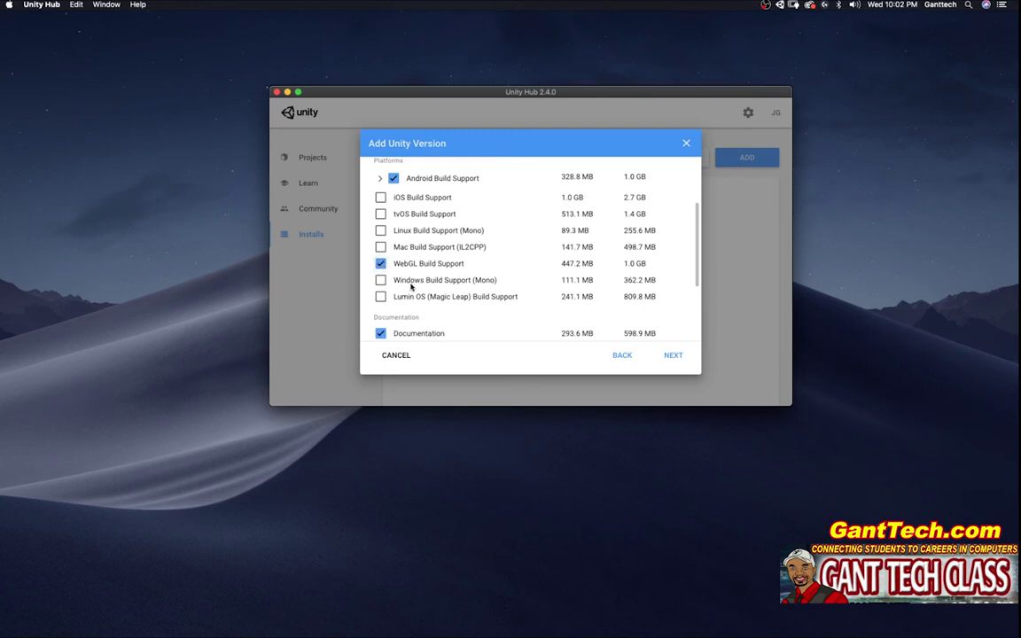
Step: Accept the Visual Studio for Mac and Android SDK/NDK licenses and start installing 2019.4.10f1
left_click(671, 357)
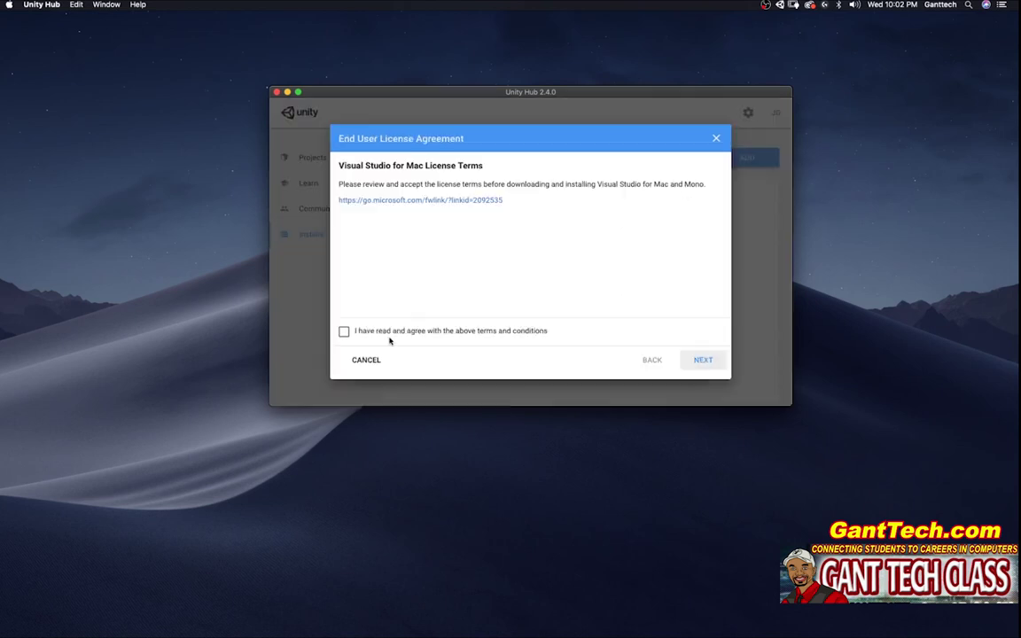
left_click(344, 331)
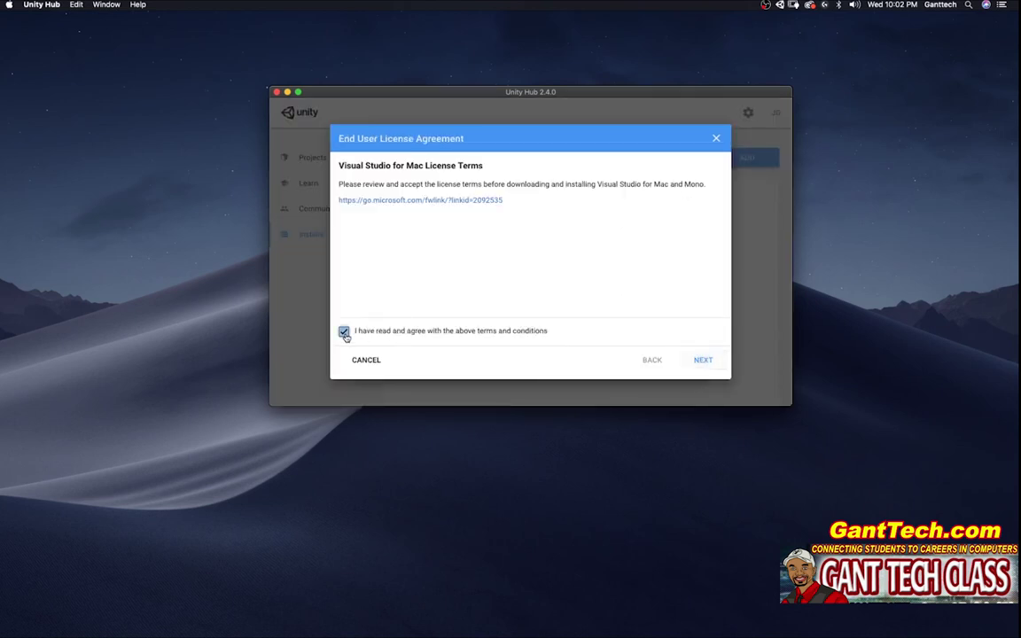
left_click(708, 362)
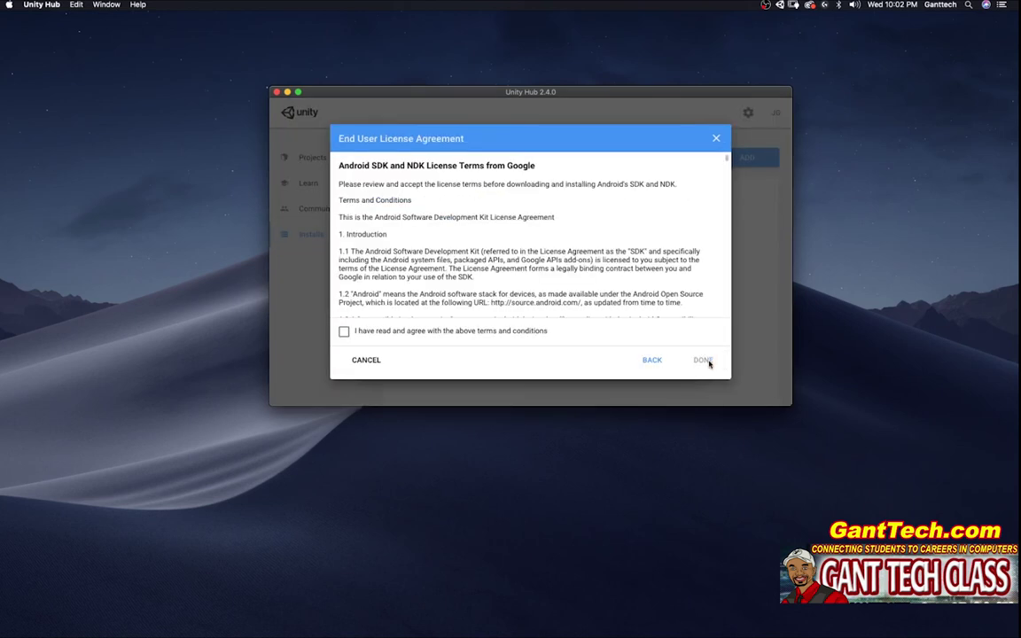
left_click(344, 330)
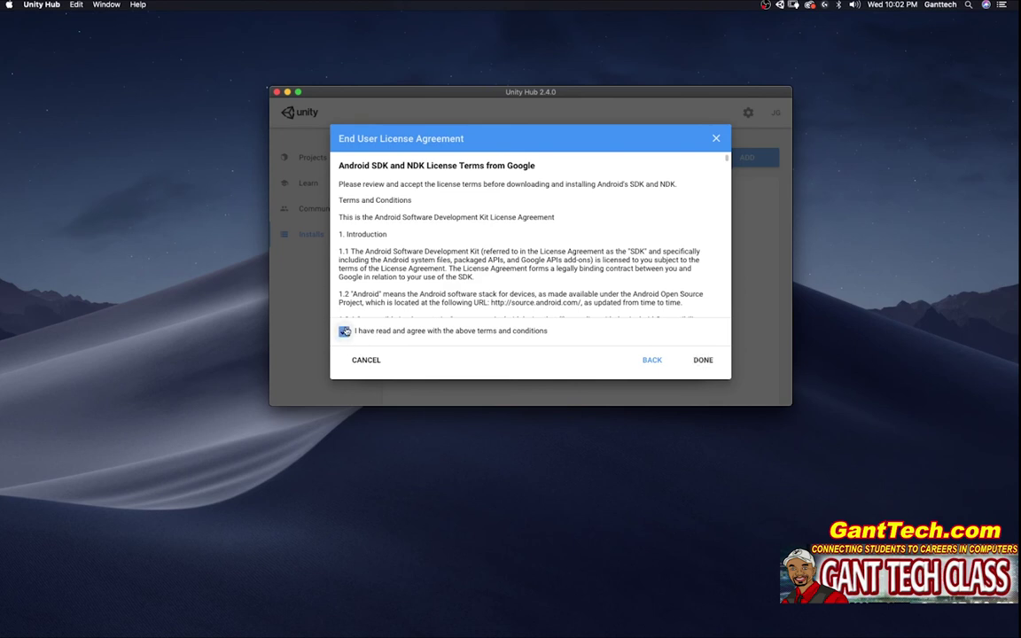
left_click(709, 362)
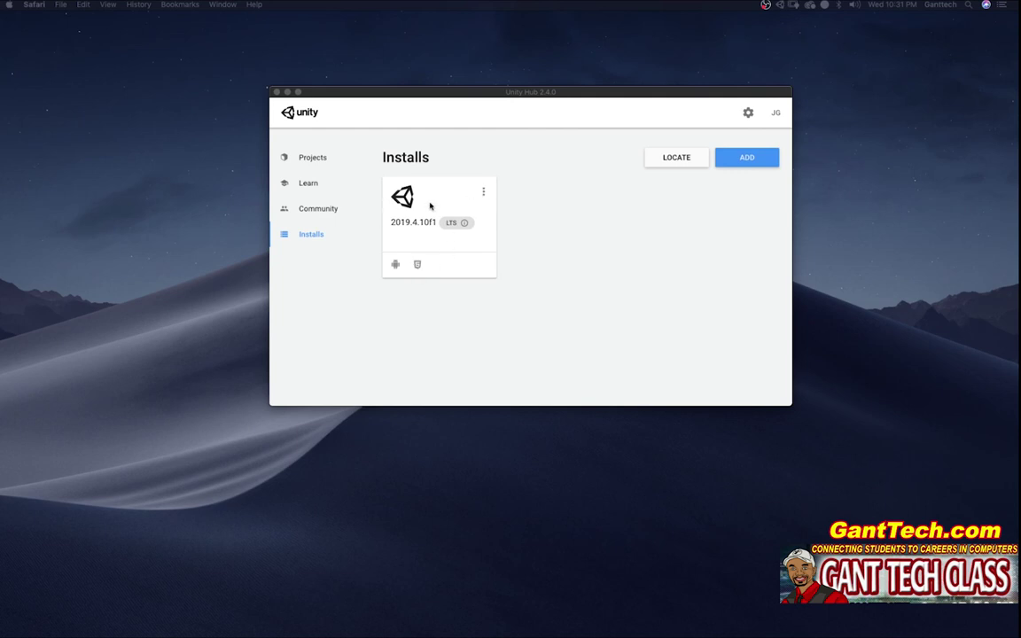
left_click(483, 194)
left_click(483, 193)
left_click(431, 202)
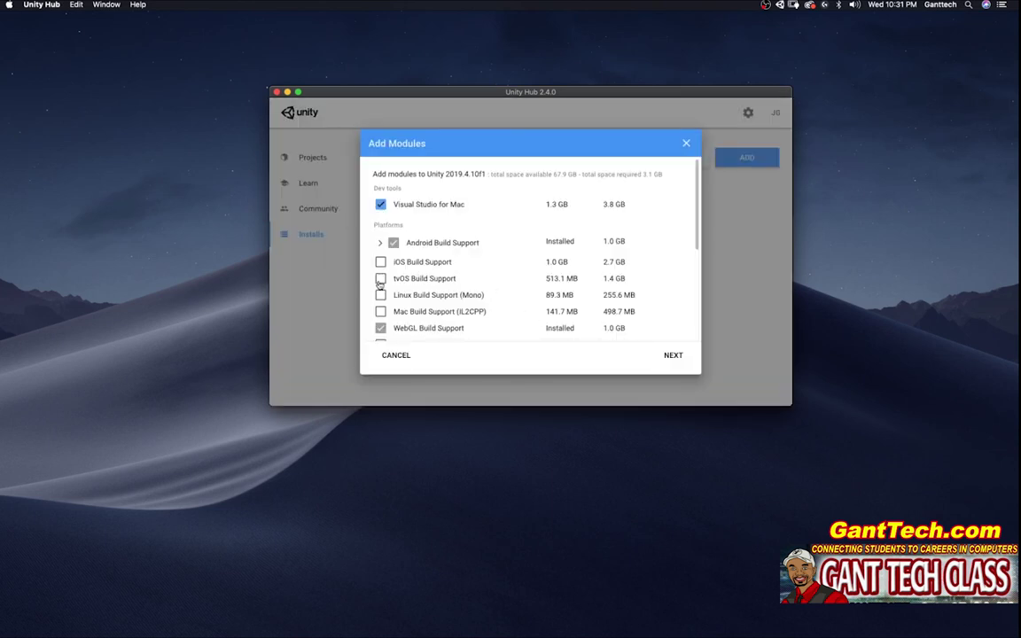
scroll(391, 276, "down", 3)
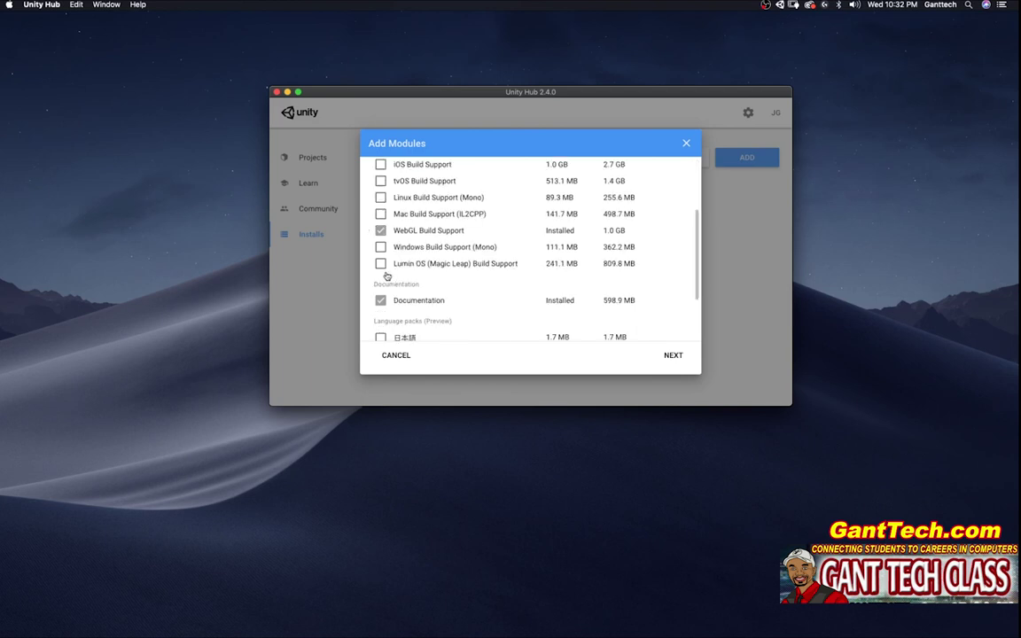
left_click(686, 142)
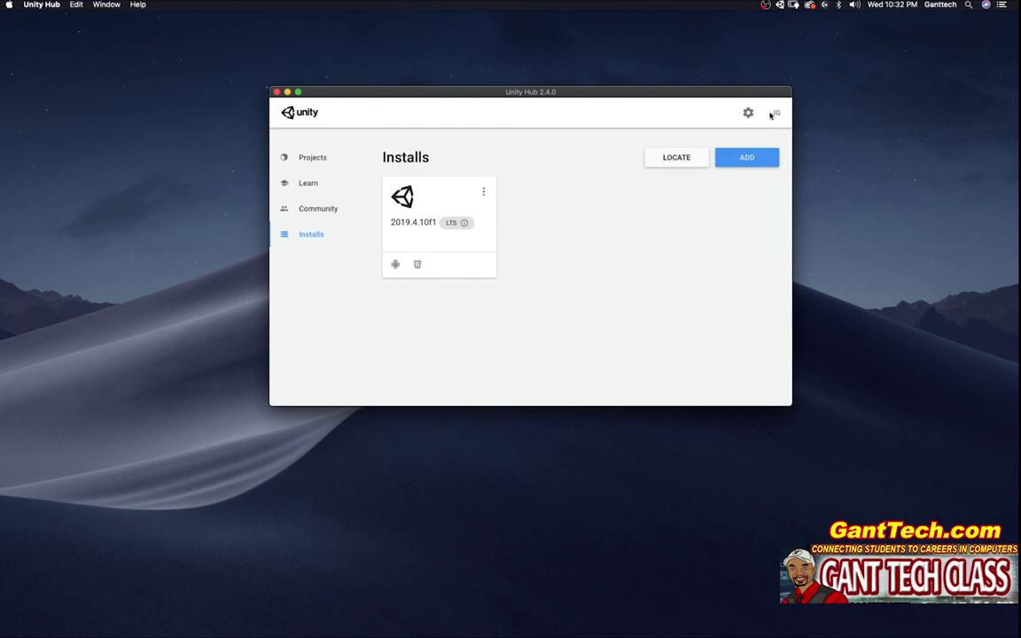
Step: Sign out of the current account and go to Preferences' License Management page
left_click(778, 116)
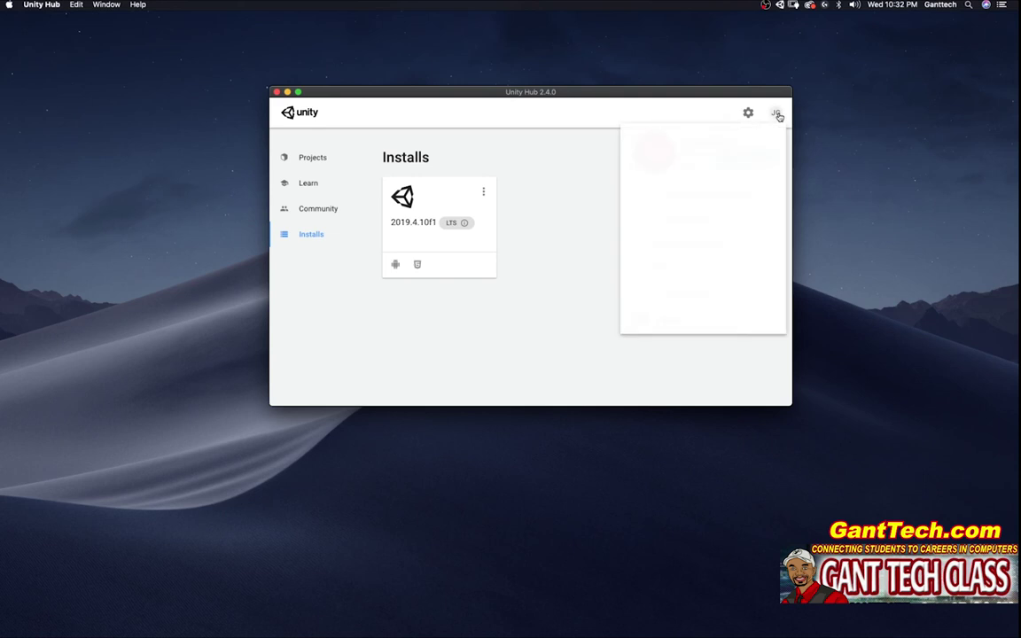
left_click(718, 316)
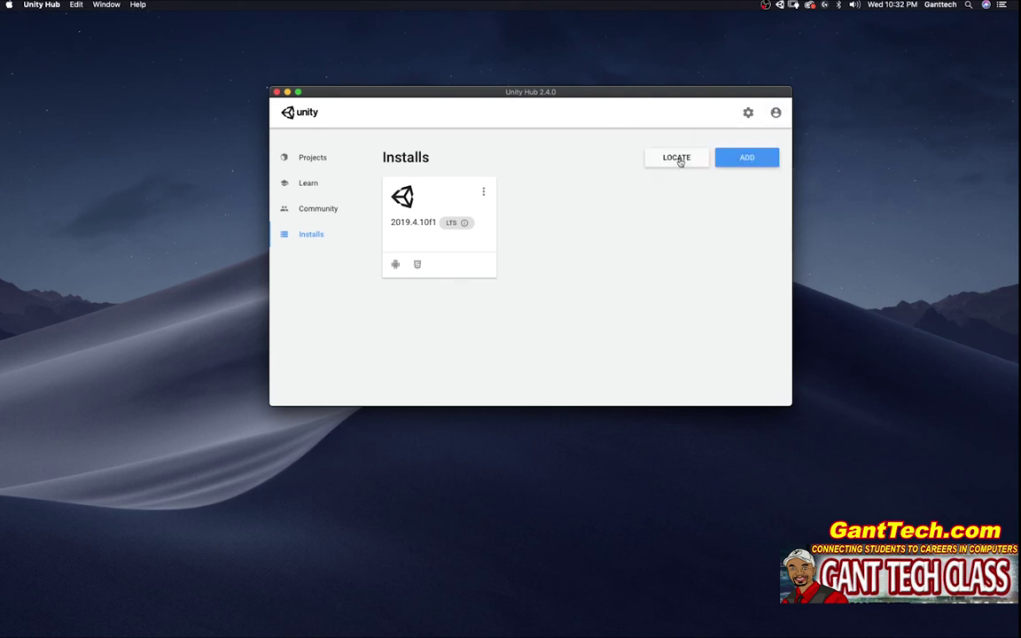
left_click(748, 112)
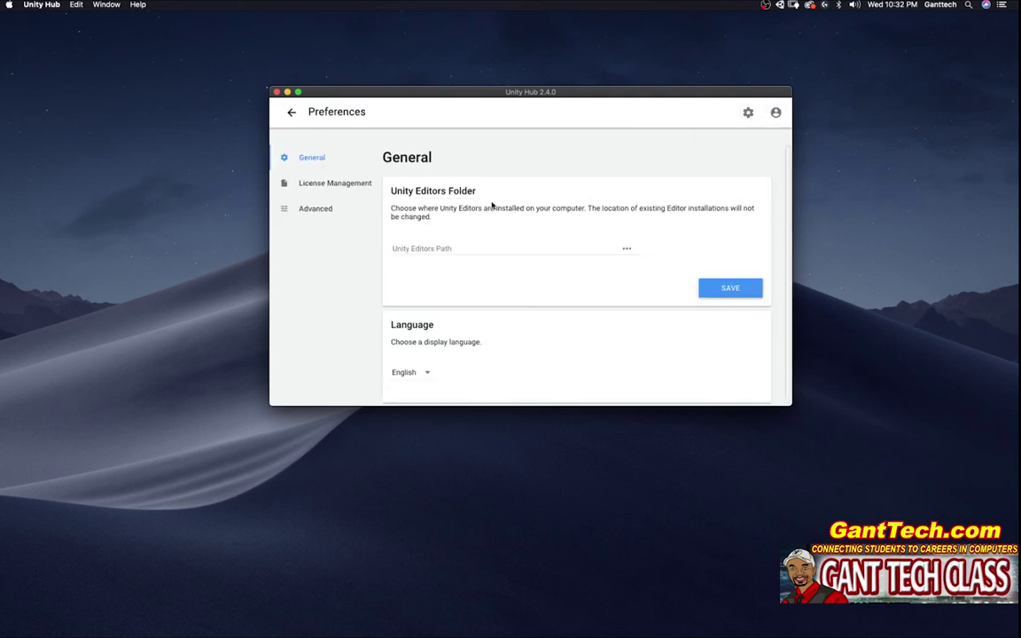
left_click(344, 185)
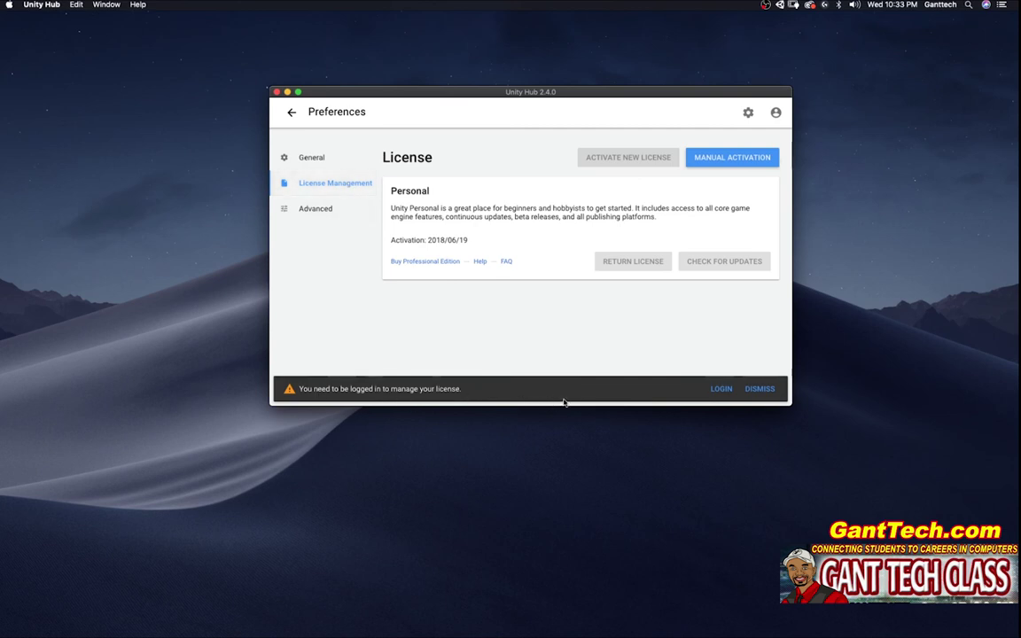
Step: Open then close the license LOGIN window, and bring up the account menu for signing in
left_click(722, 390)
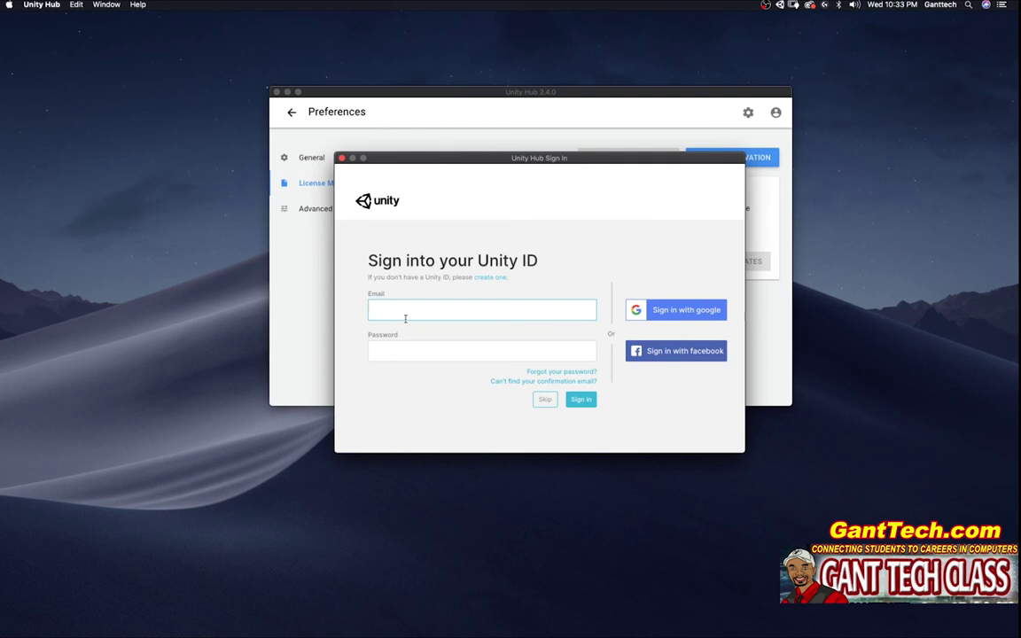
left_click(342, 159)
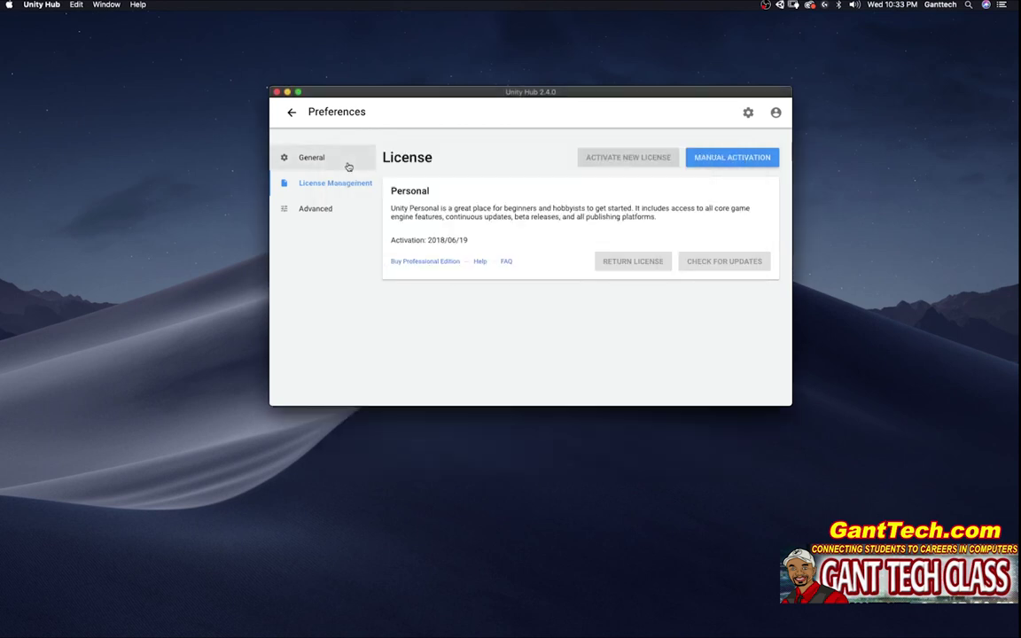
left_click(775, 112)
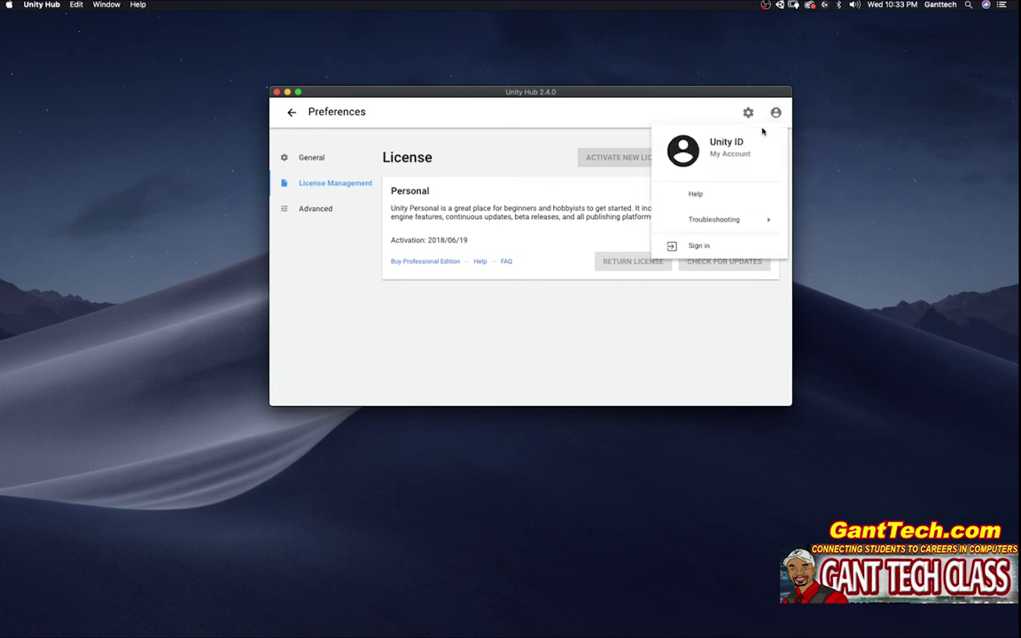
Step: Sign in to the Unity ID with the account e-mail address and password
left_click(700, 246)
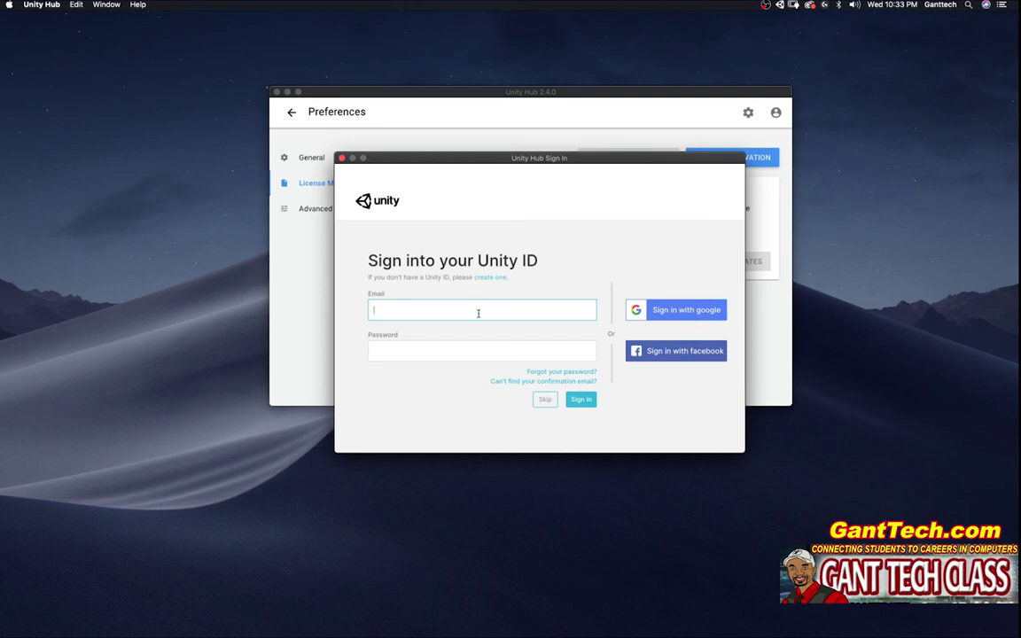
key("Tab")
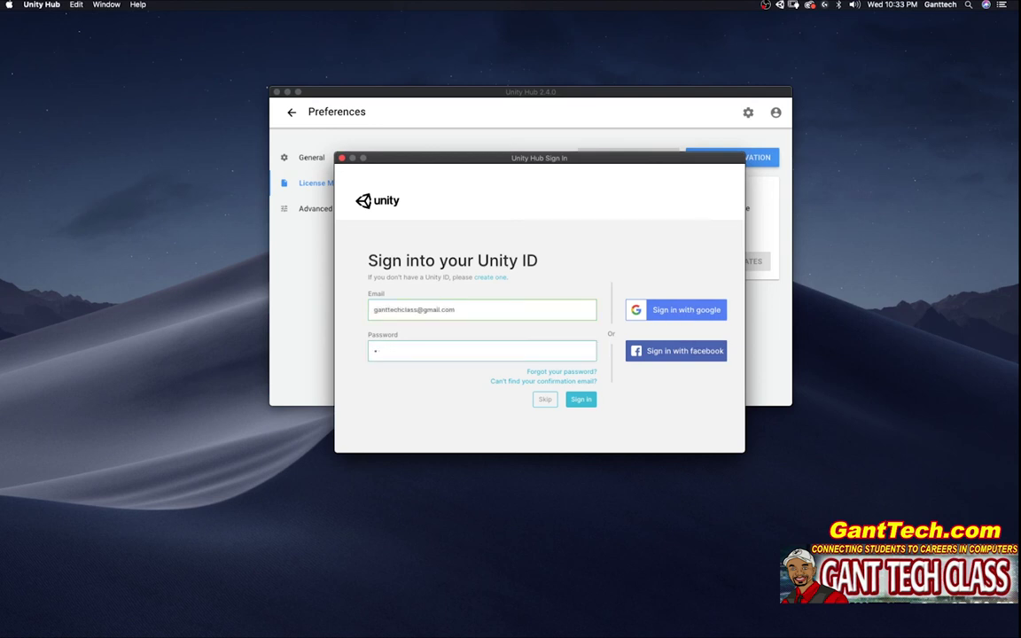
key("Return")
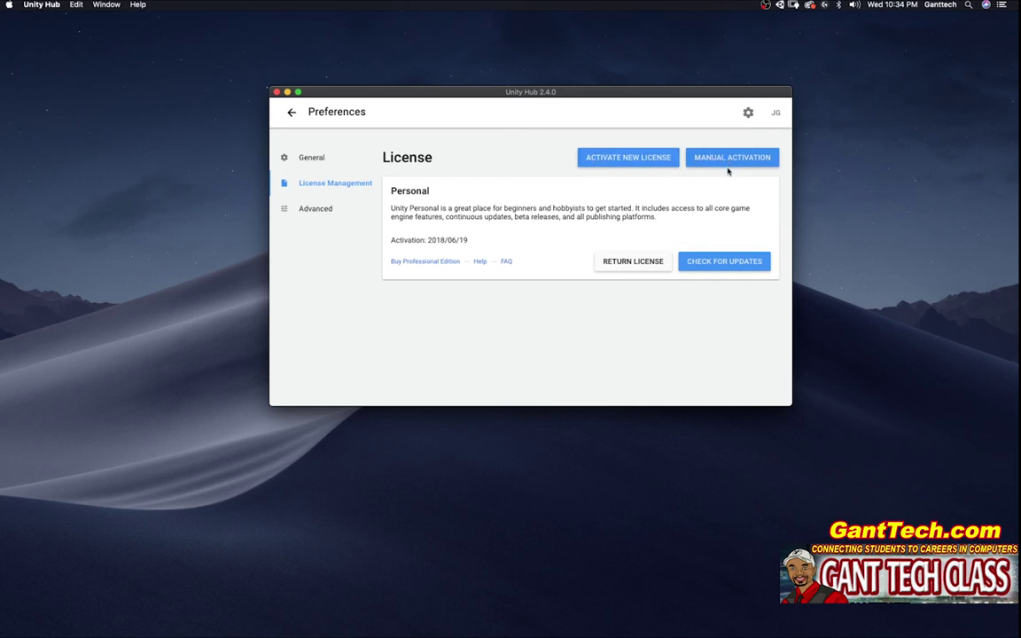
Step: Activate a new Unity Personal license for non-professional use and return to the Projects list
left_click(607, 159)
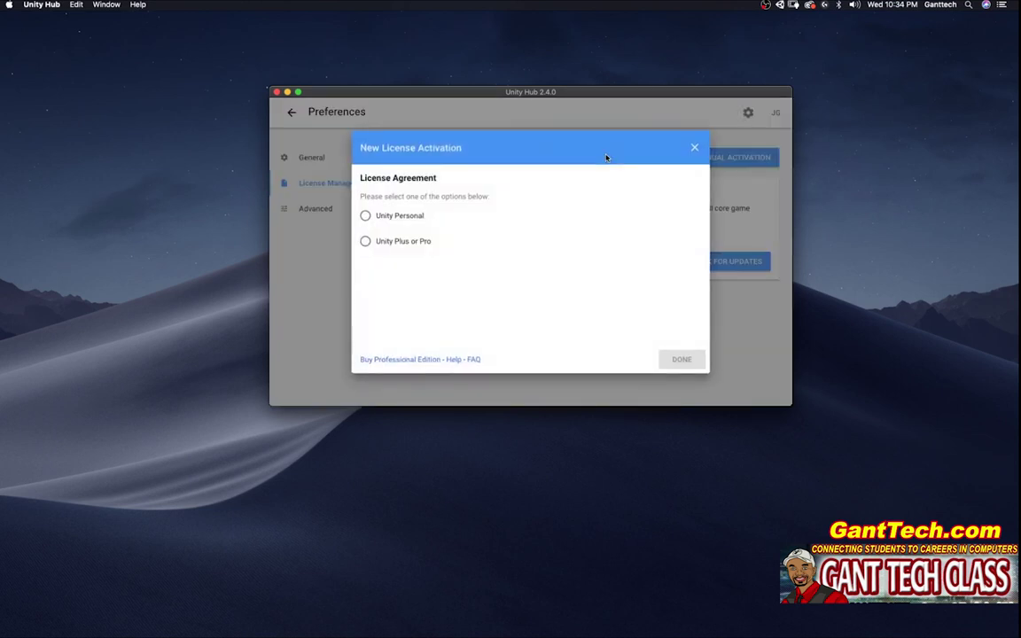
left_click(364, 217)
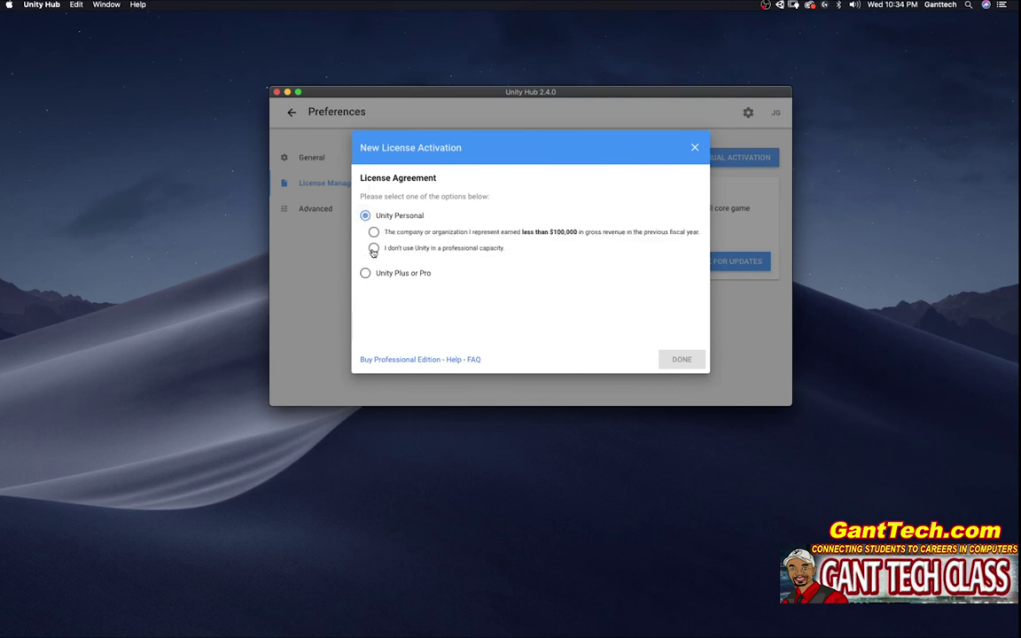
left_click(373, 248)
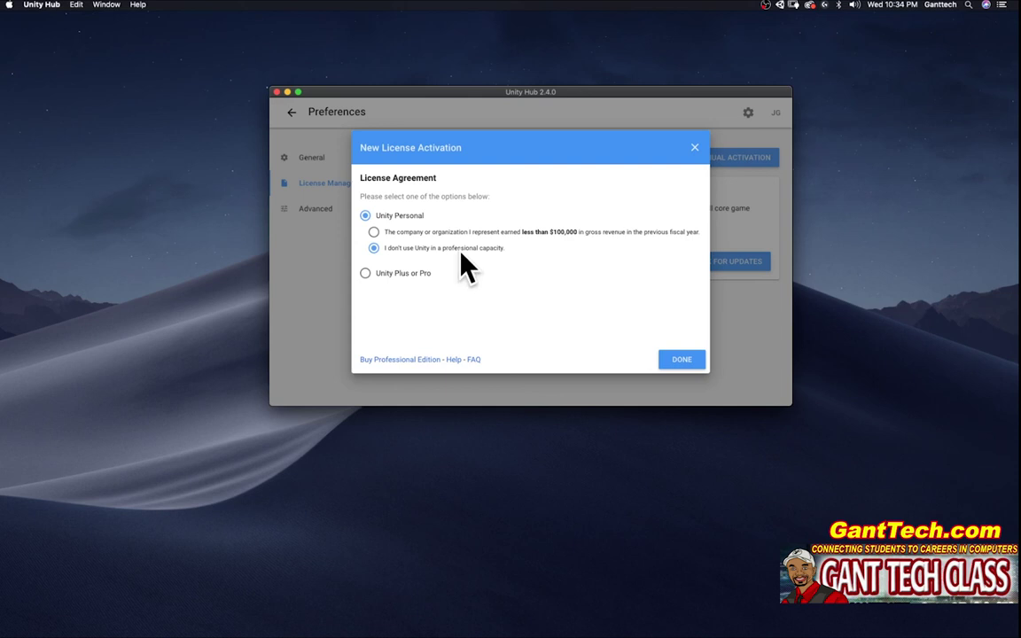
left_click(681, 360)
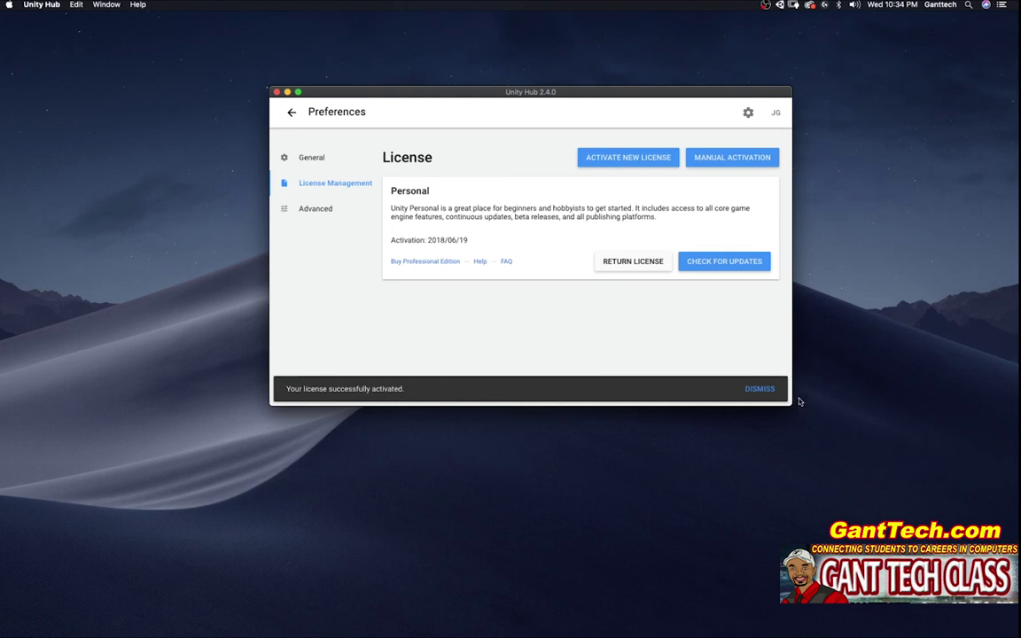
left_click(762, 388)
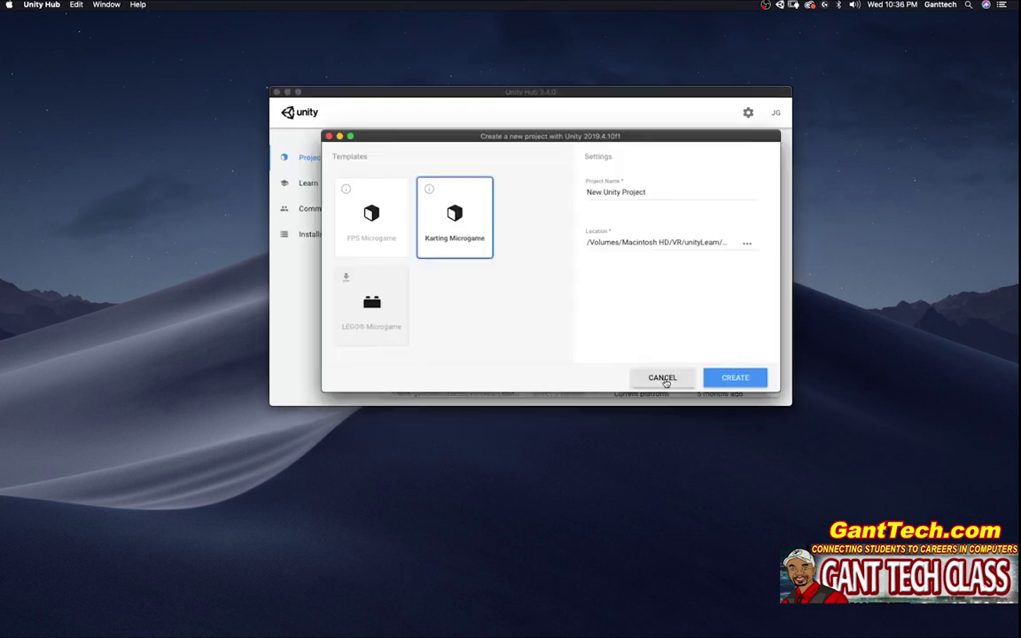
left_click(663, 378)
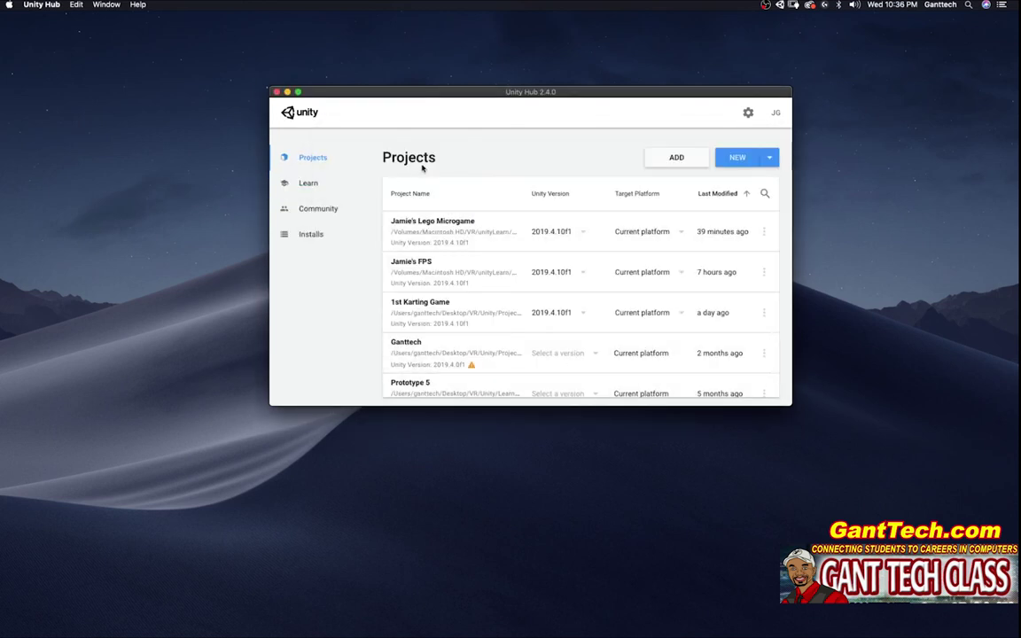